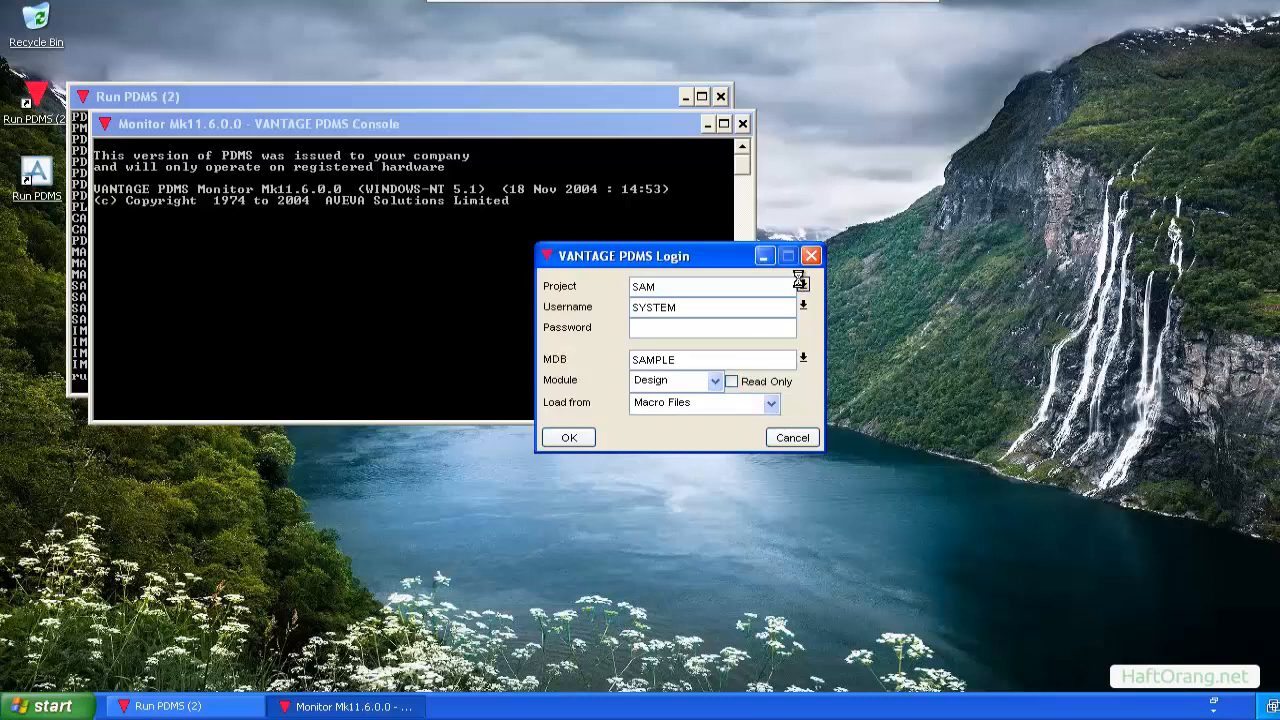
Step: Choose the SAM project (PDMS Sample Released Project) and look through its list of users, keeping SYSTEM as the username
left_click_drag(1030, 282, 888, 124)
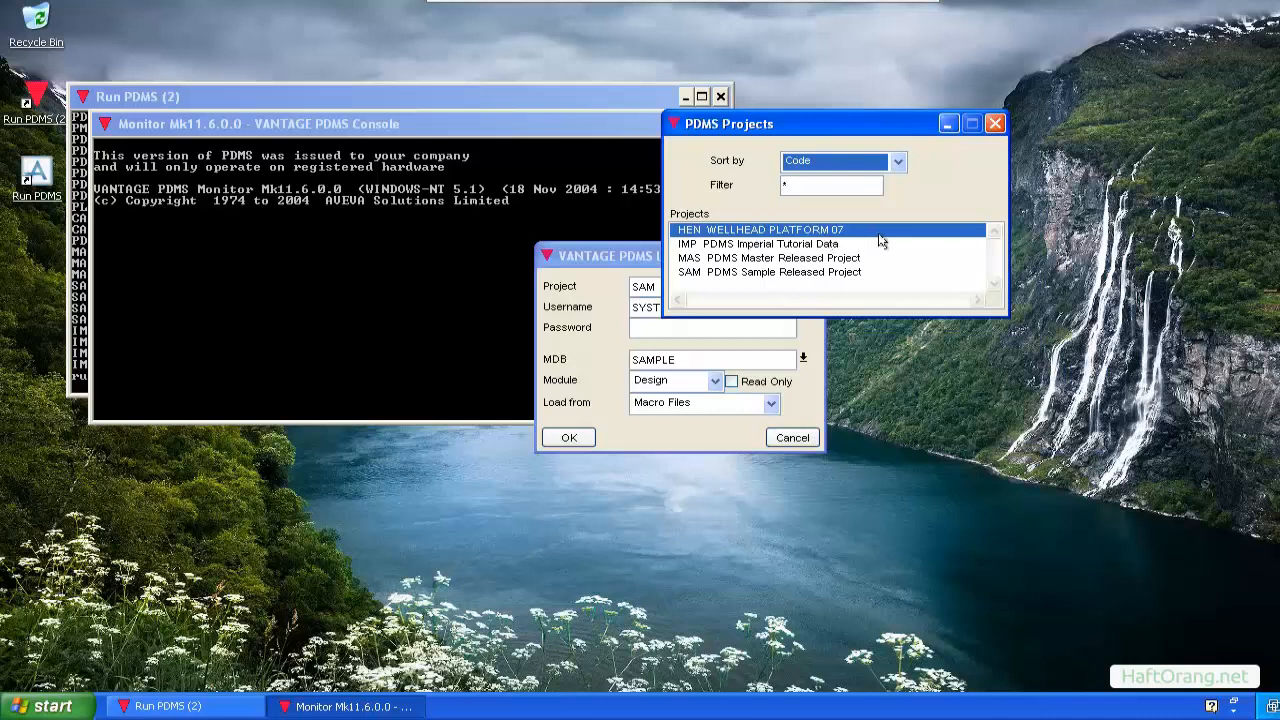
double_click(687, 273)
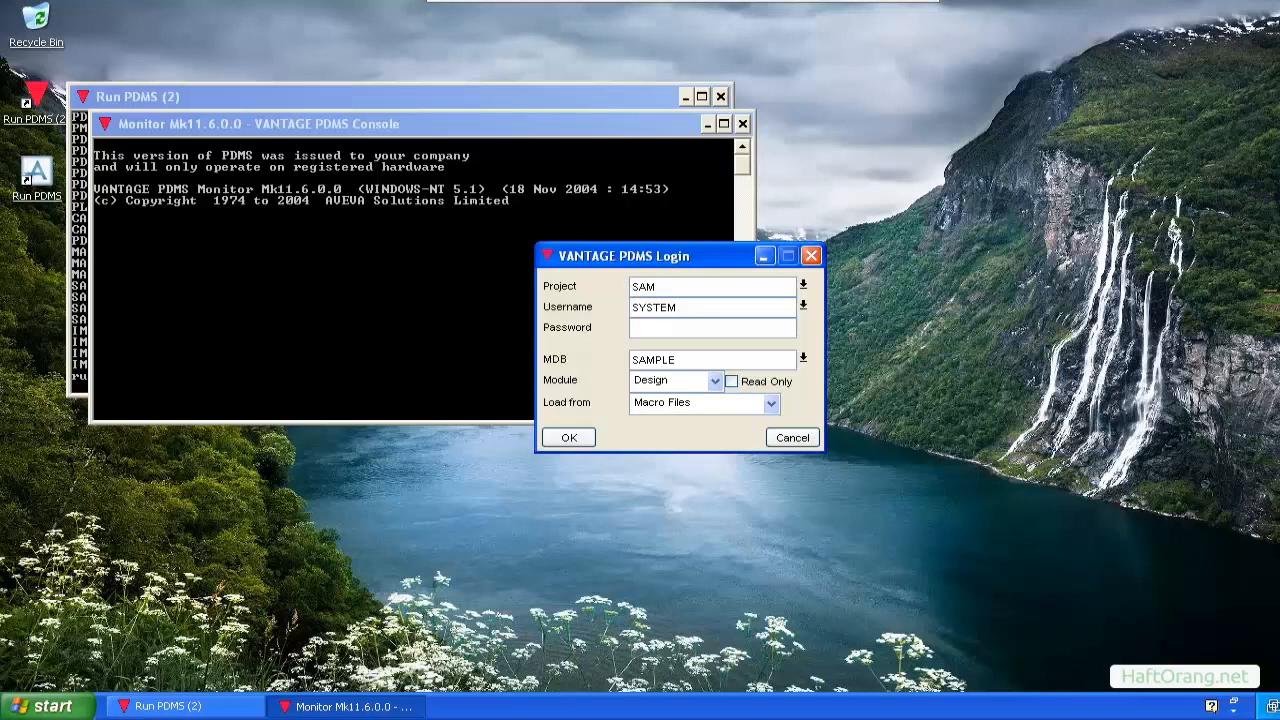
left_click(803, 305)
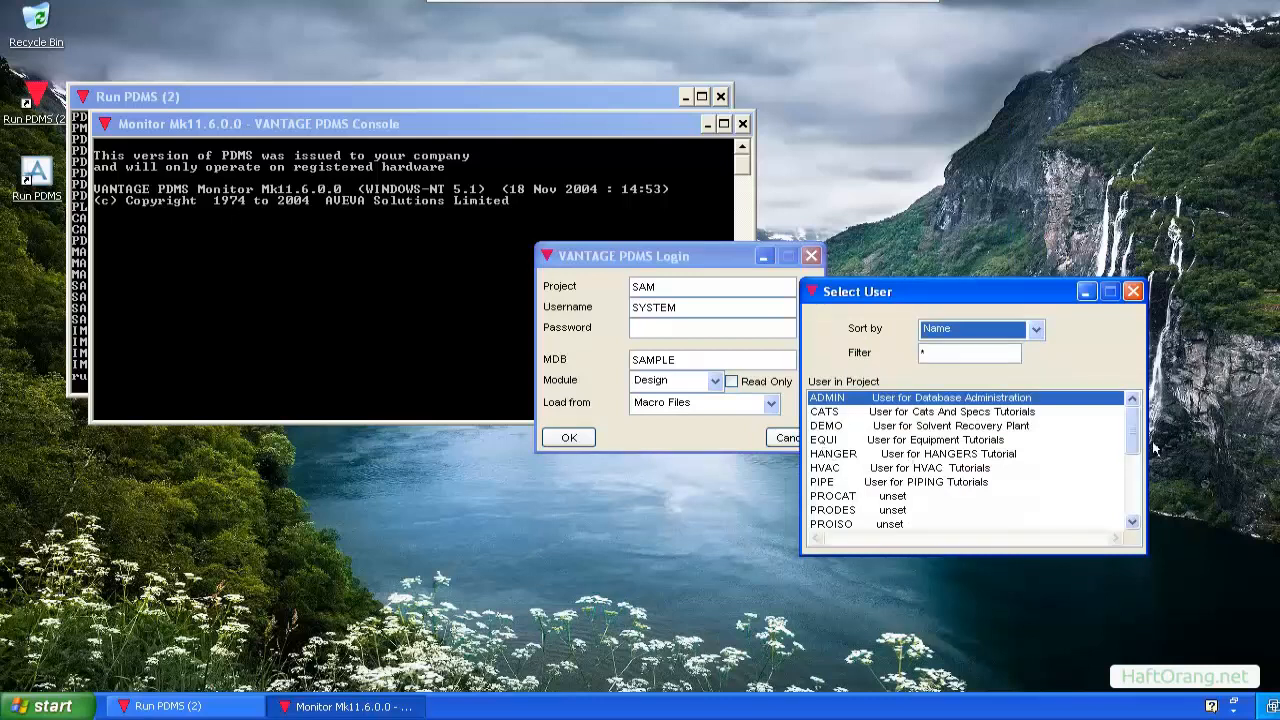
mouse_move(1135, 438)
left_mouse_down()
mouse_move(1134, 523)
mouse_move(1131, 422)
left_mouse_up()
scroll(882, 457, "down", 5)
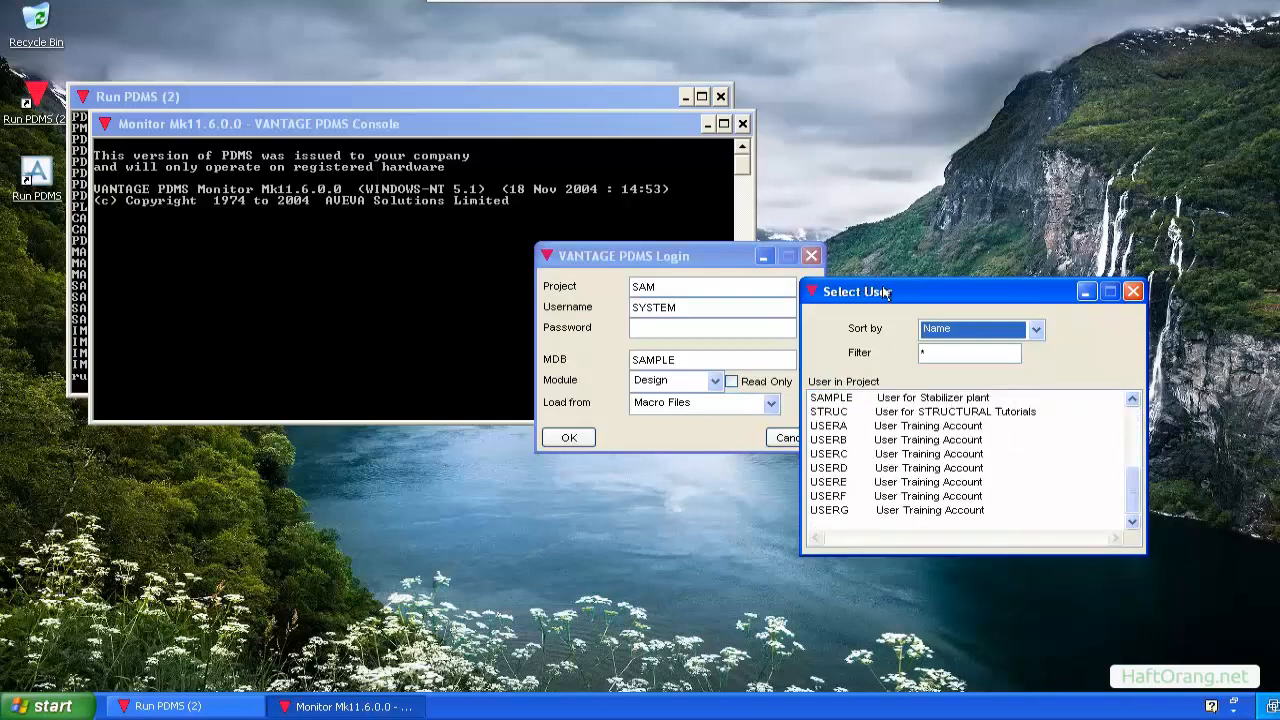
left_click(1132, 292)
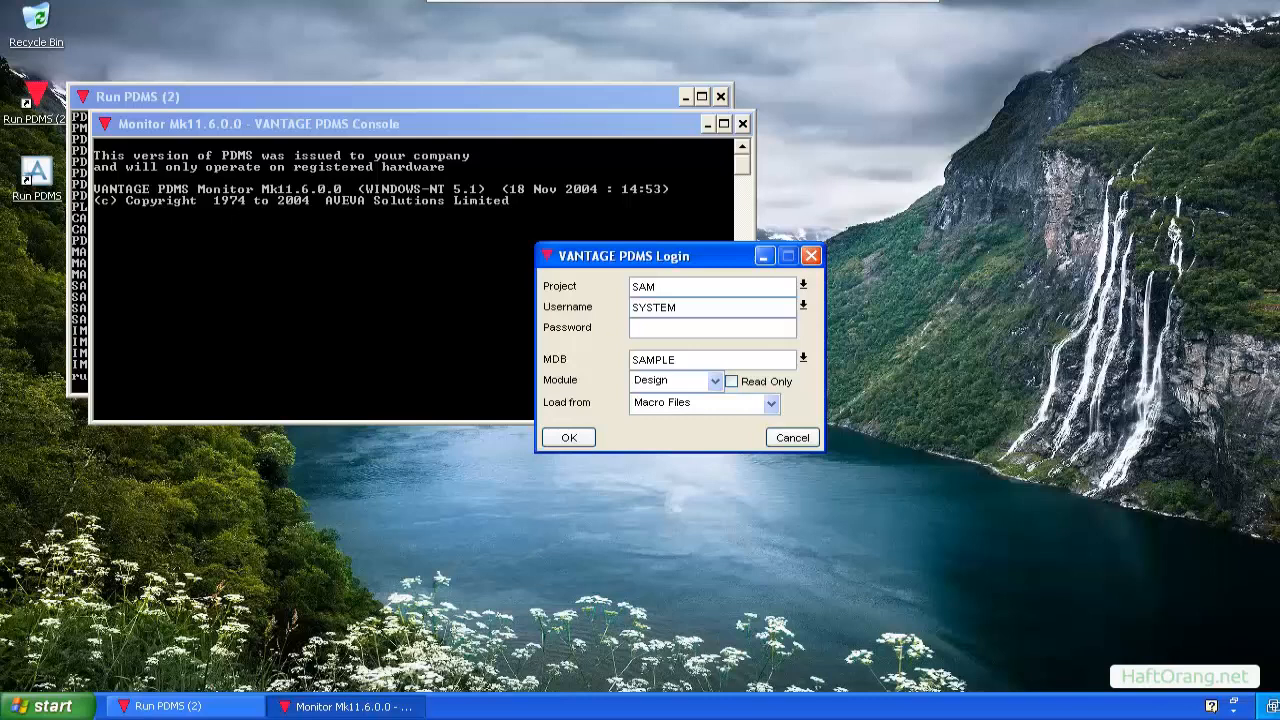
Step: Turn off Caps Lock and enter the SYSTEM account's password in the login form
left_click(634, 328)
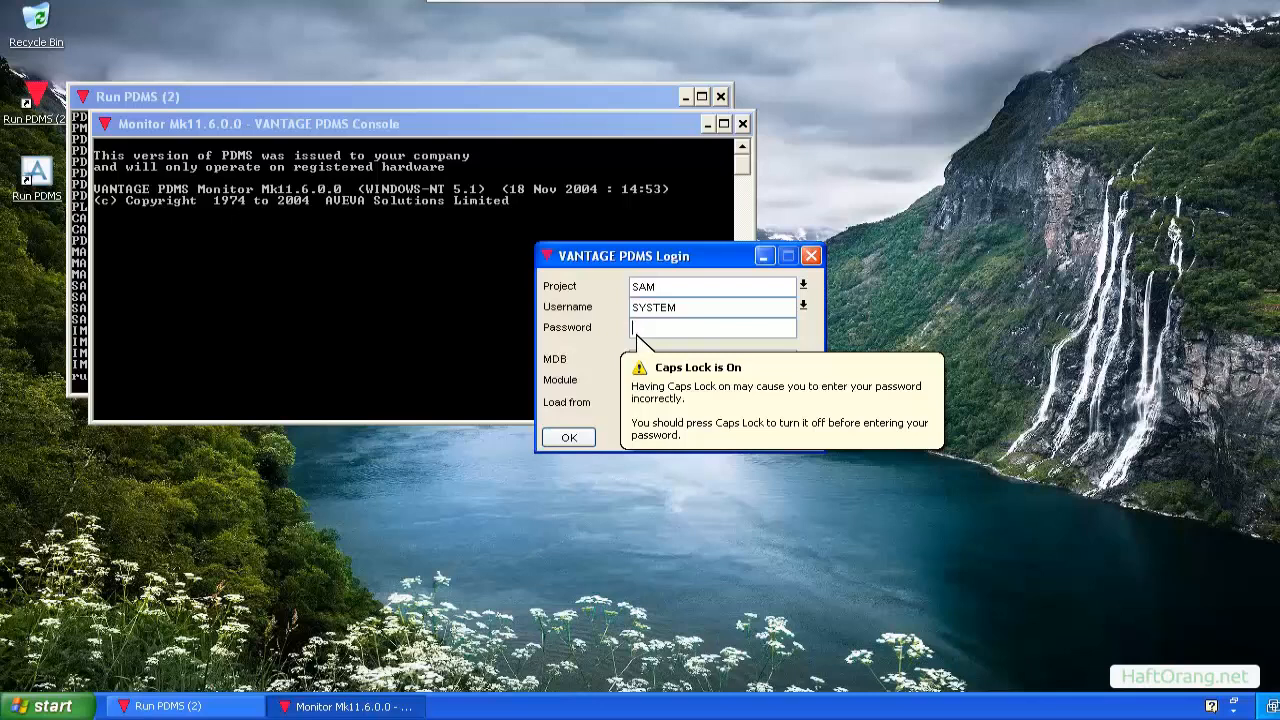
key("Caps_Lock")
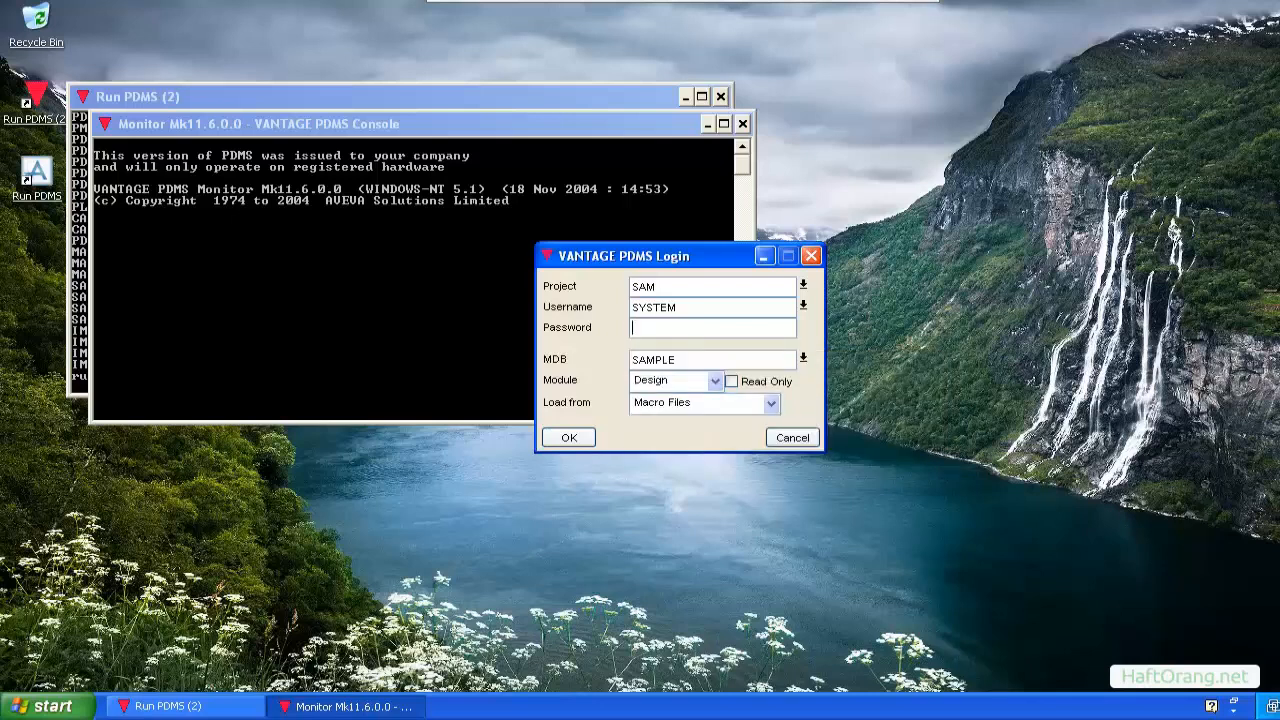
type("XXXX")
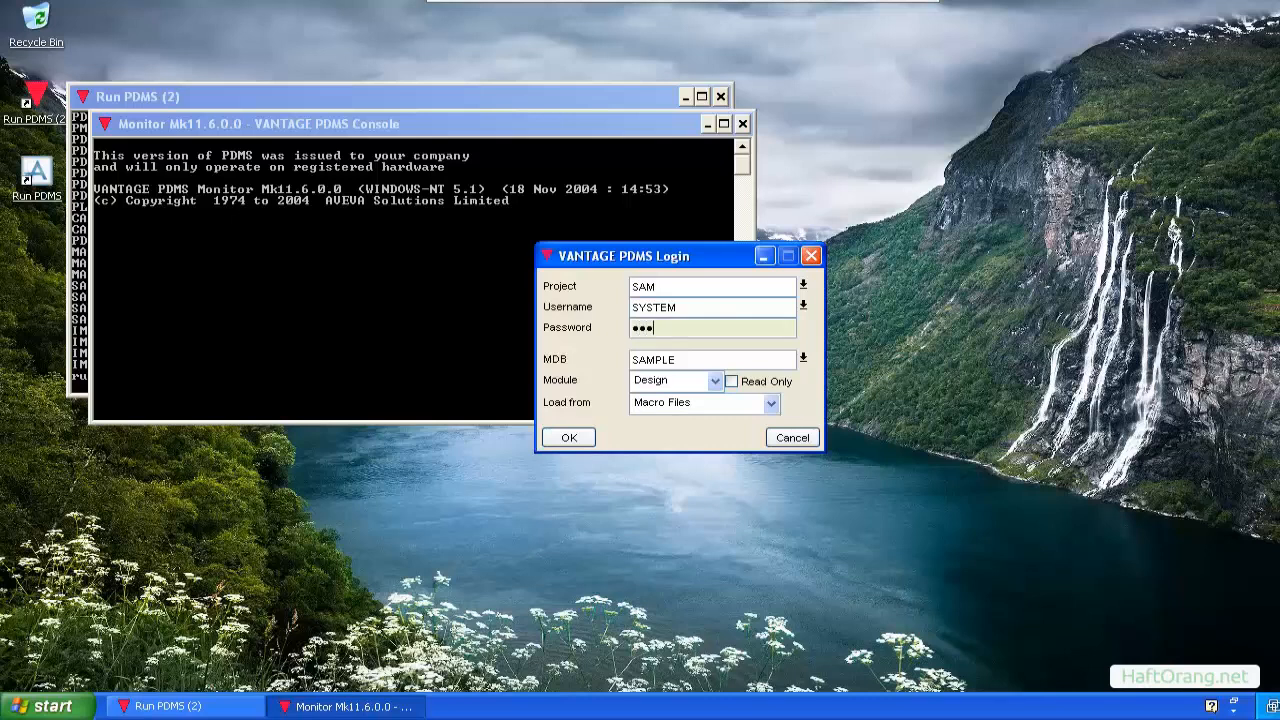
type("XX")
key("Tab")
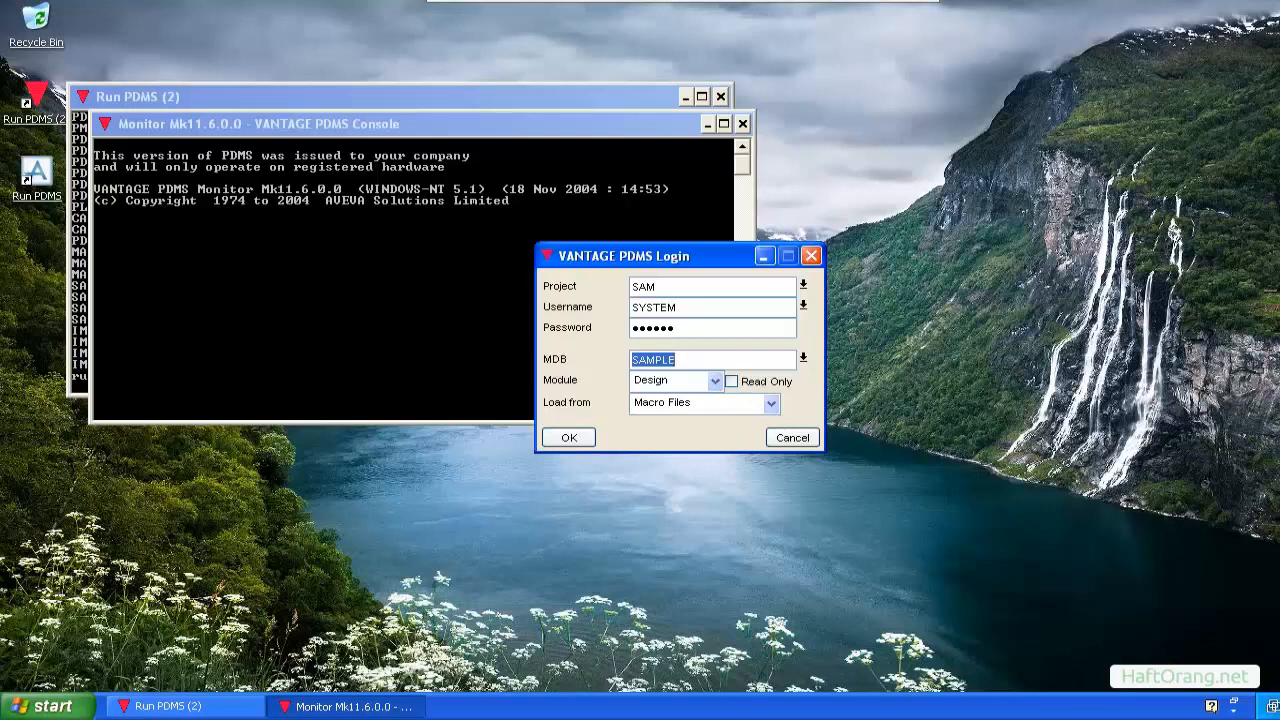
Step: Choose the SAMPLE MDB and log in to the Design module, loading from Macro Files
left_click(803, 358)
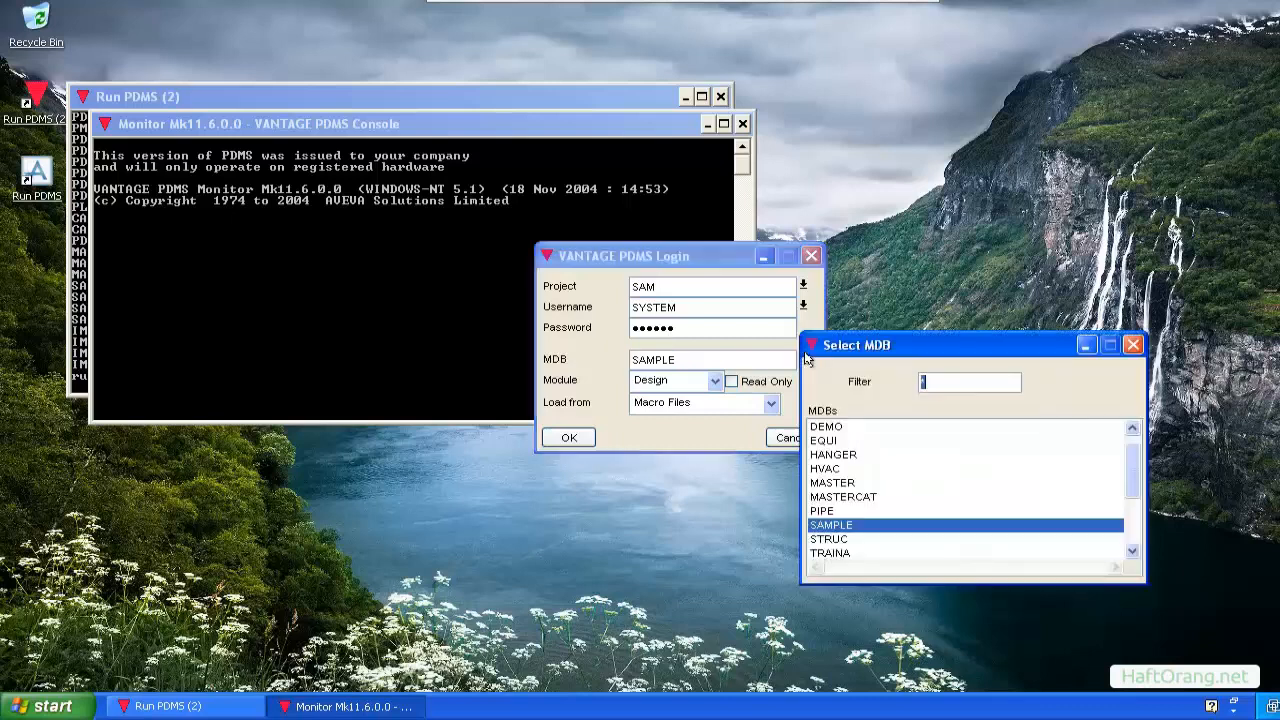
double_click(885, 524)
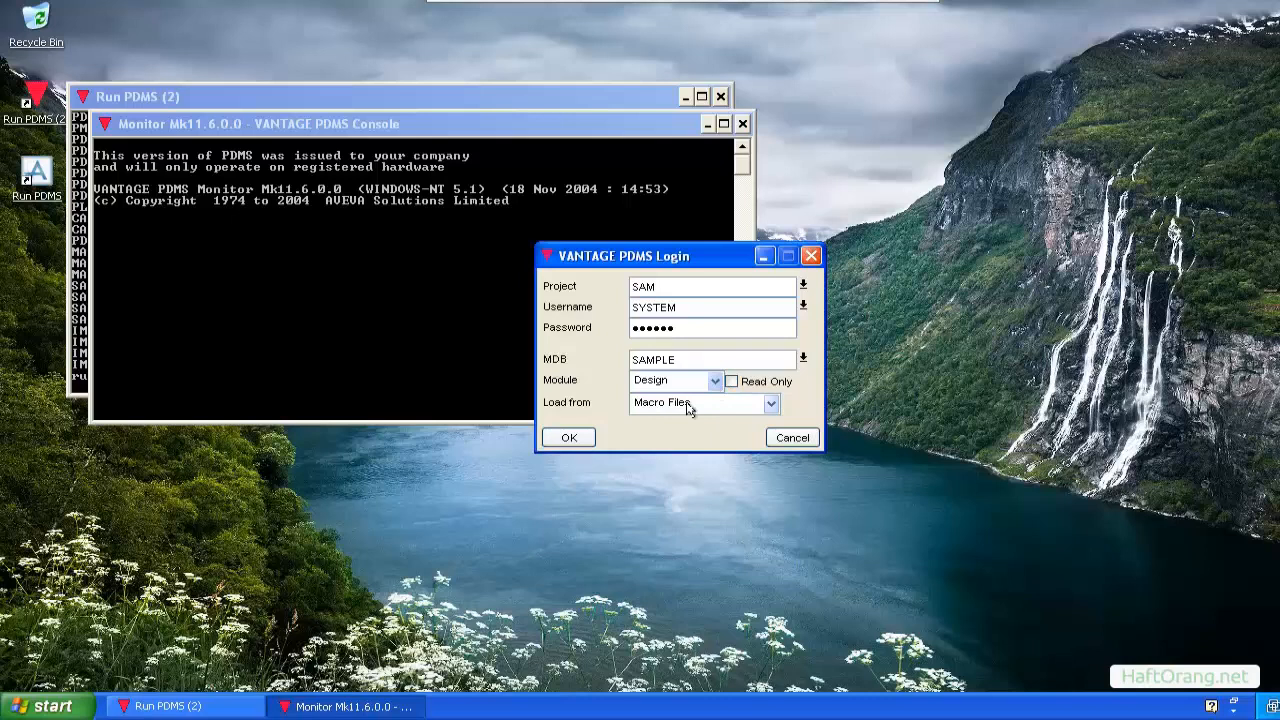
left_click(566, 437)
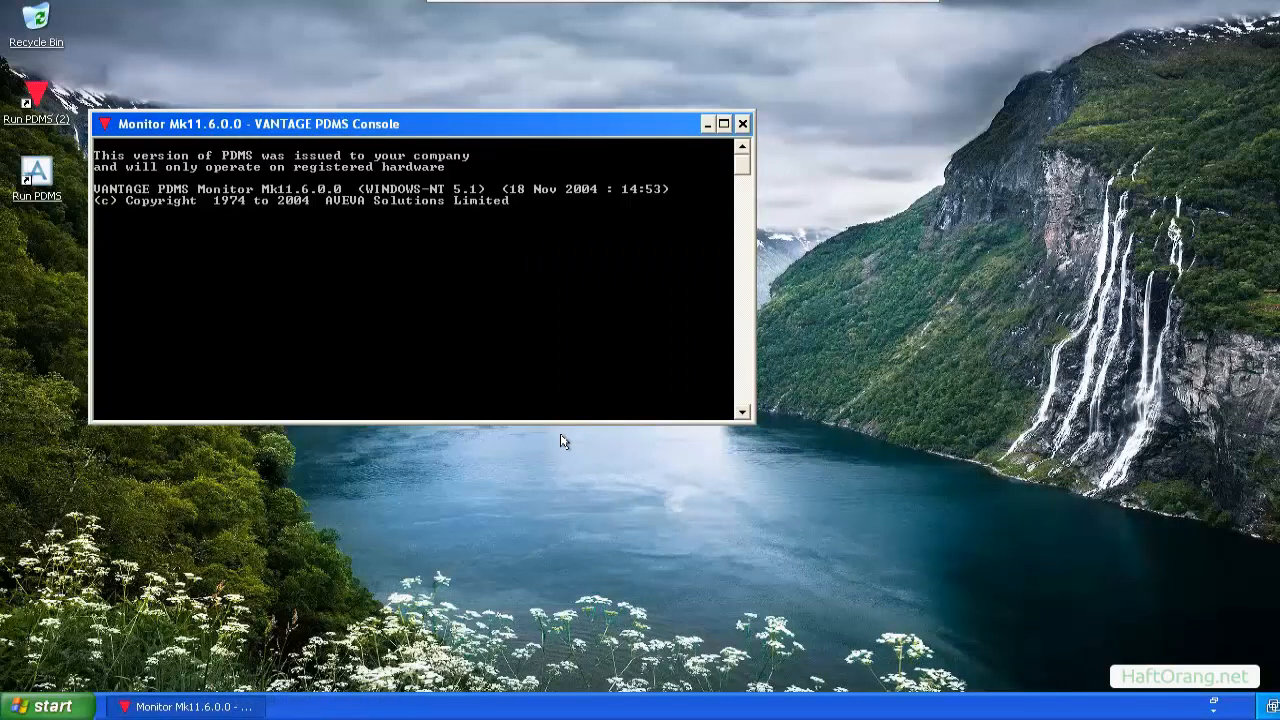
key("Caps_Lock")
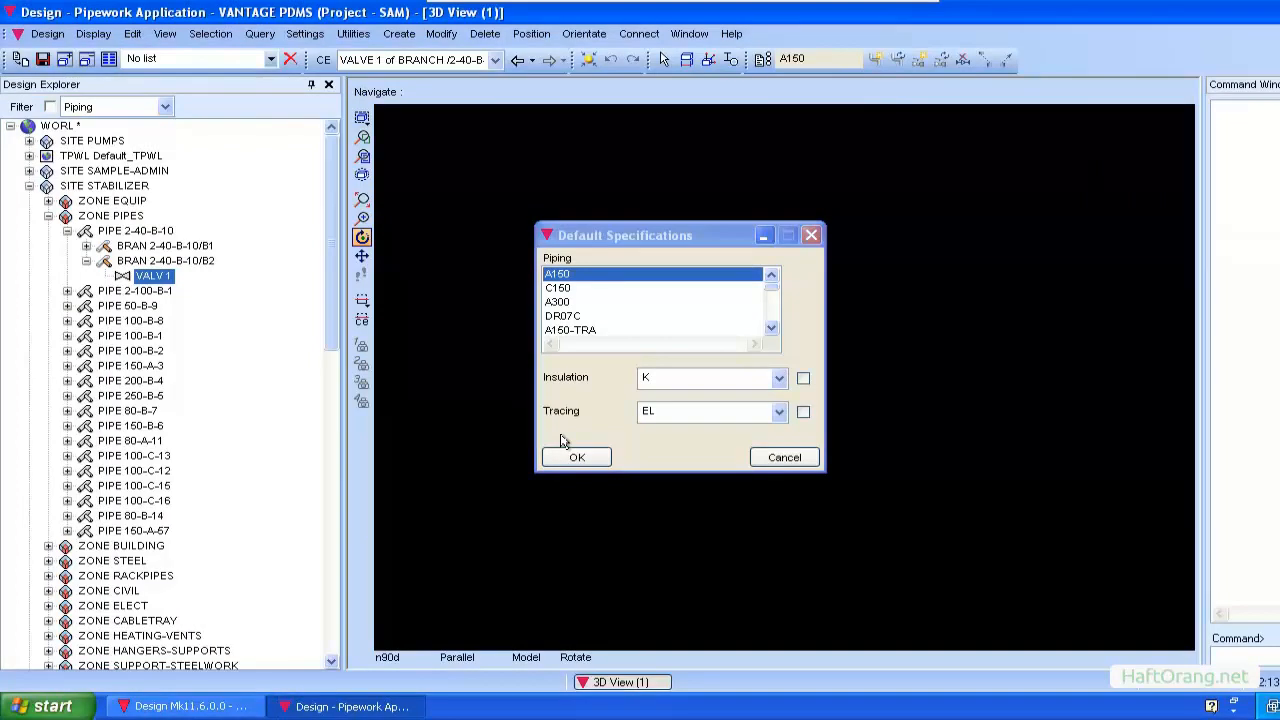
Step: Collapse ZONE PIPES in the Design Explorer and dismiss the Default Specifications dialog without applying it
left_click(46, 215)
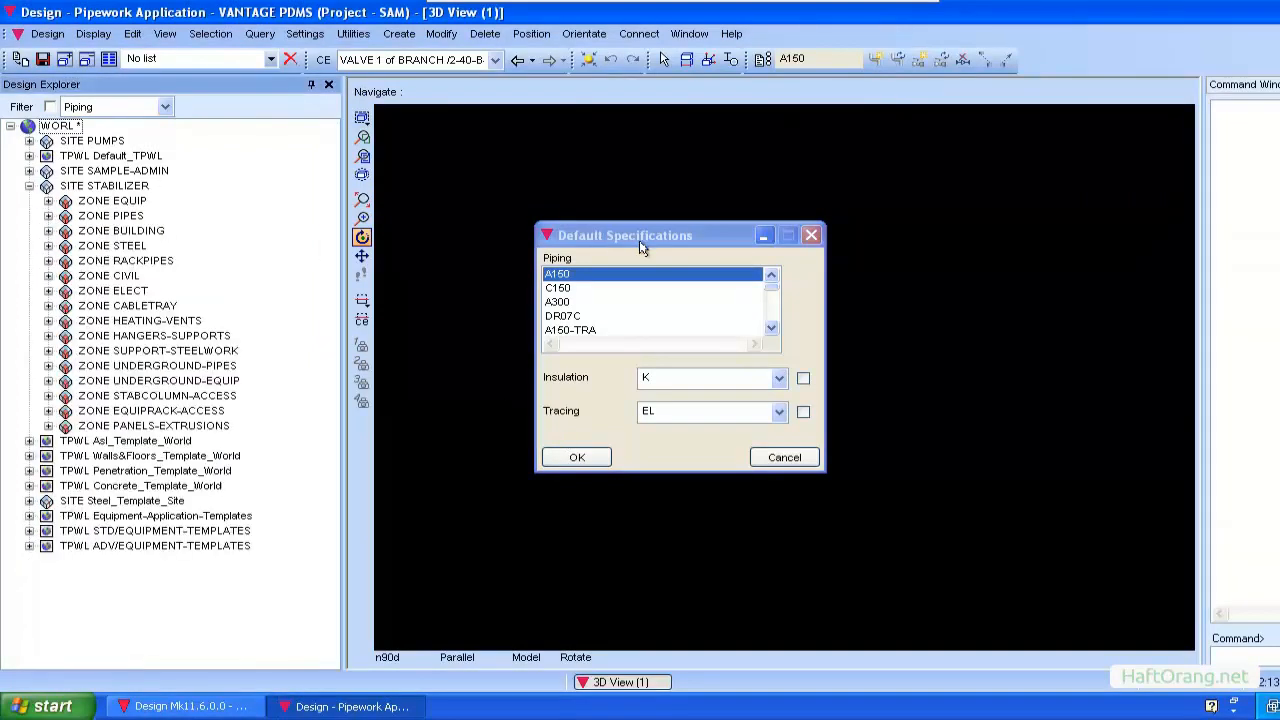
left_click(641, 247)
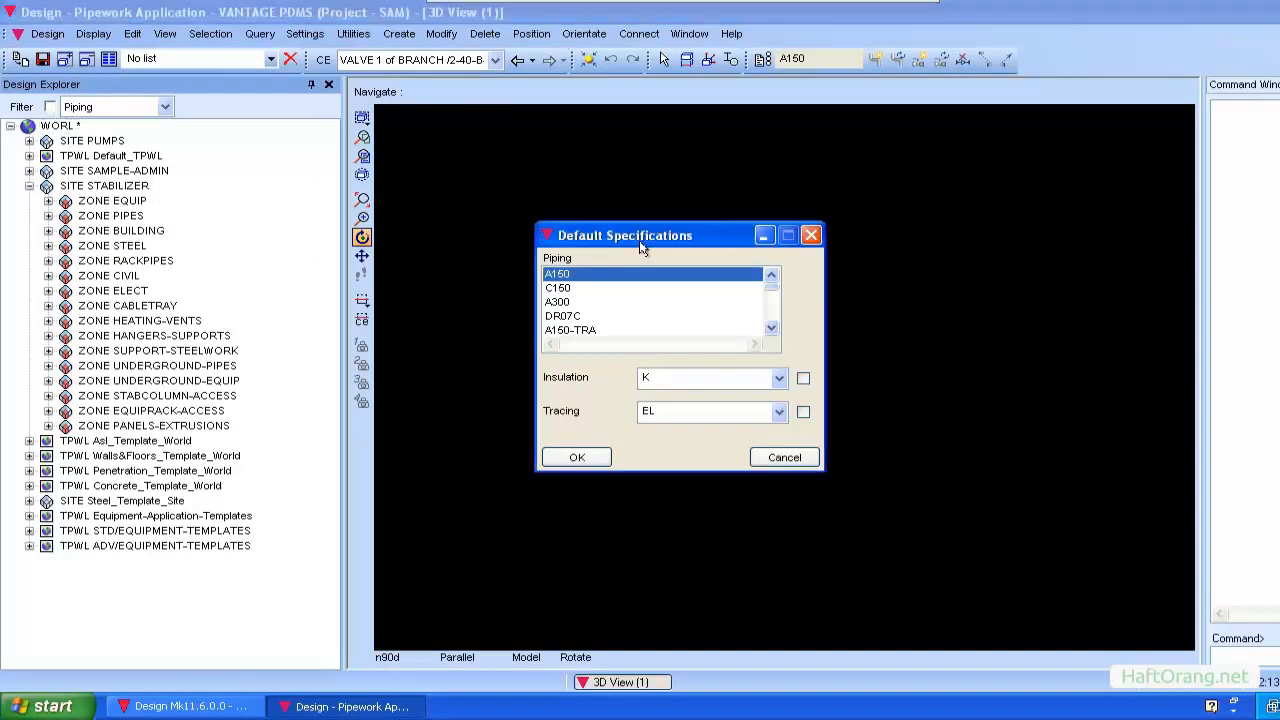
left_click(626, 209)
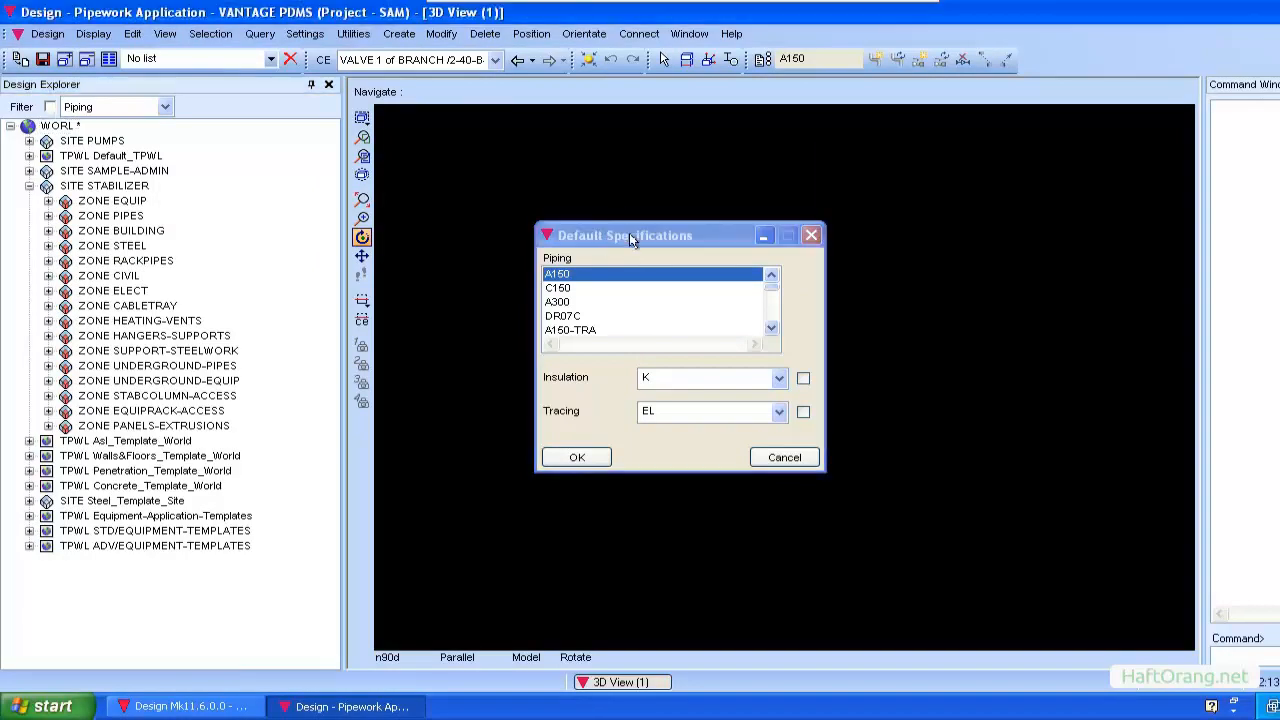
left_click(724, 226)
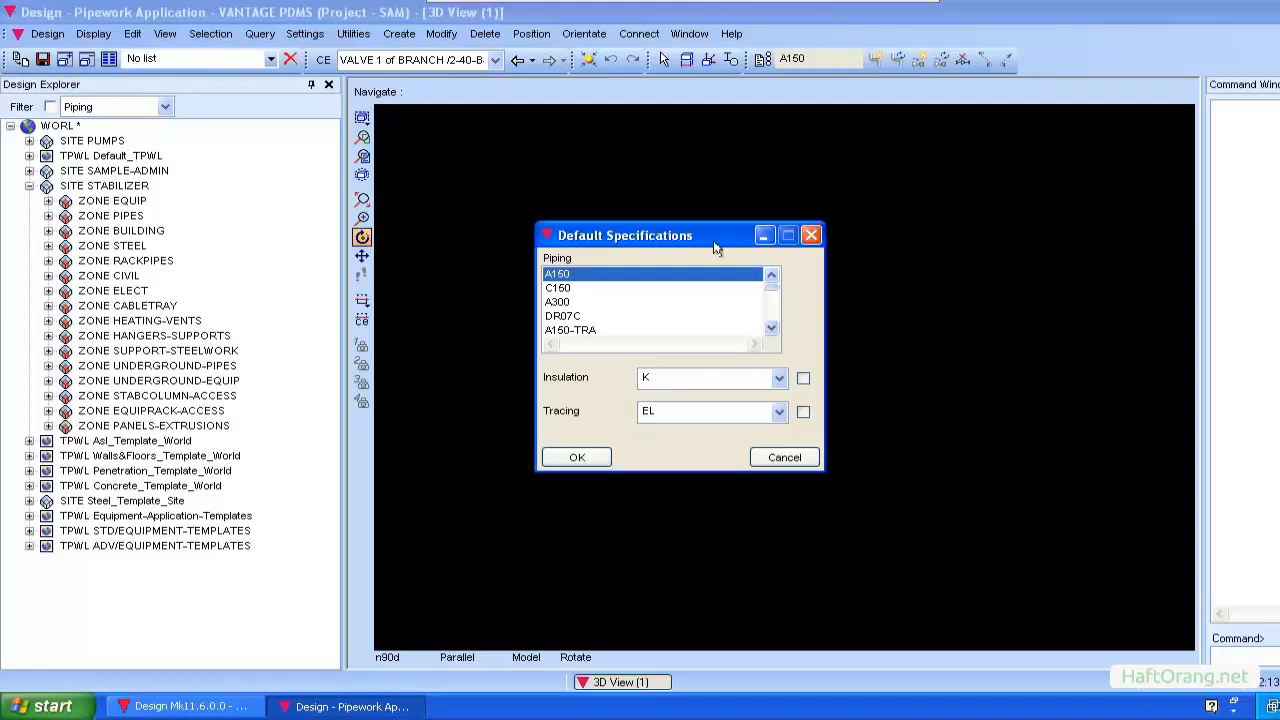
left_click(529, 353)
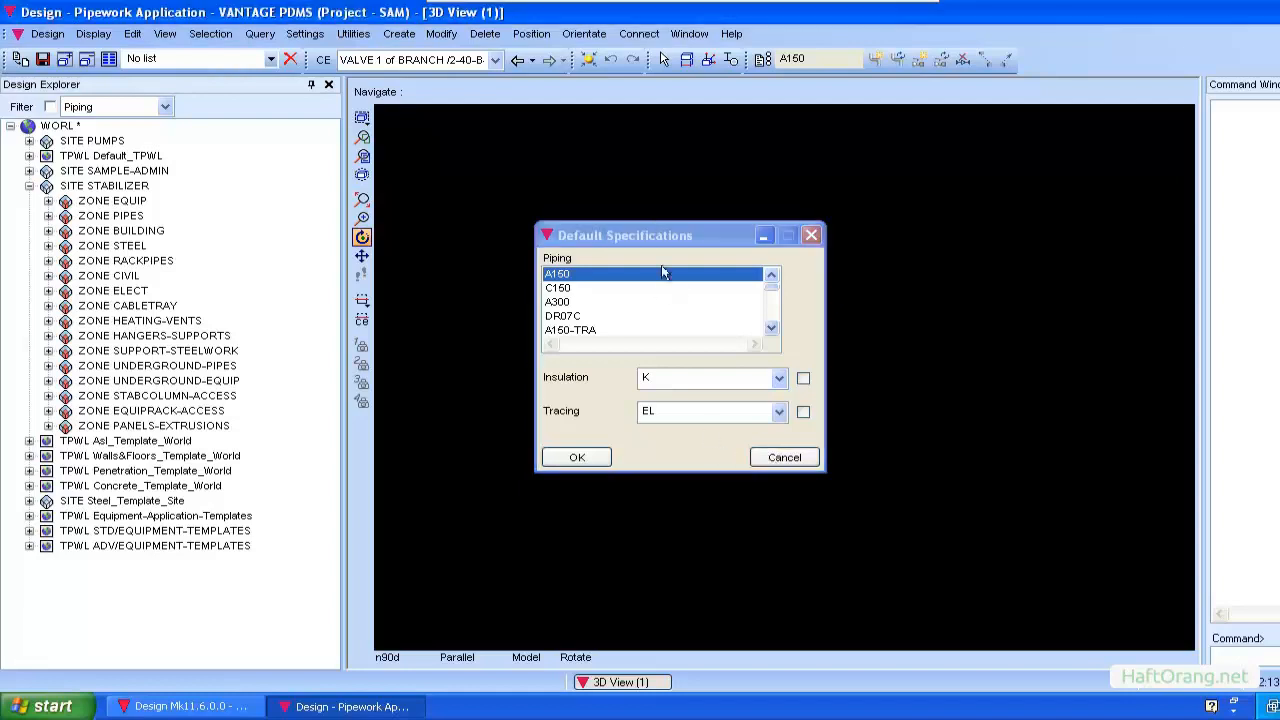
left_click(780, 458)
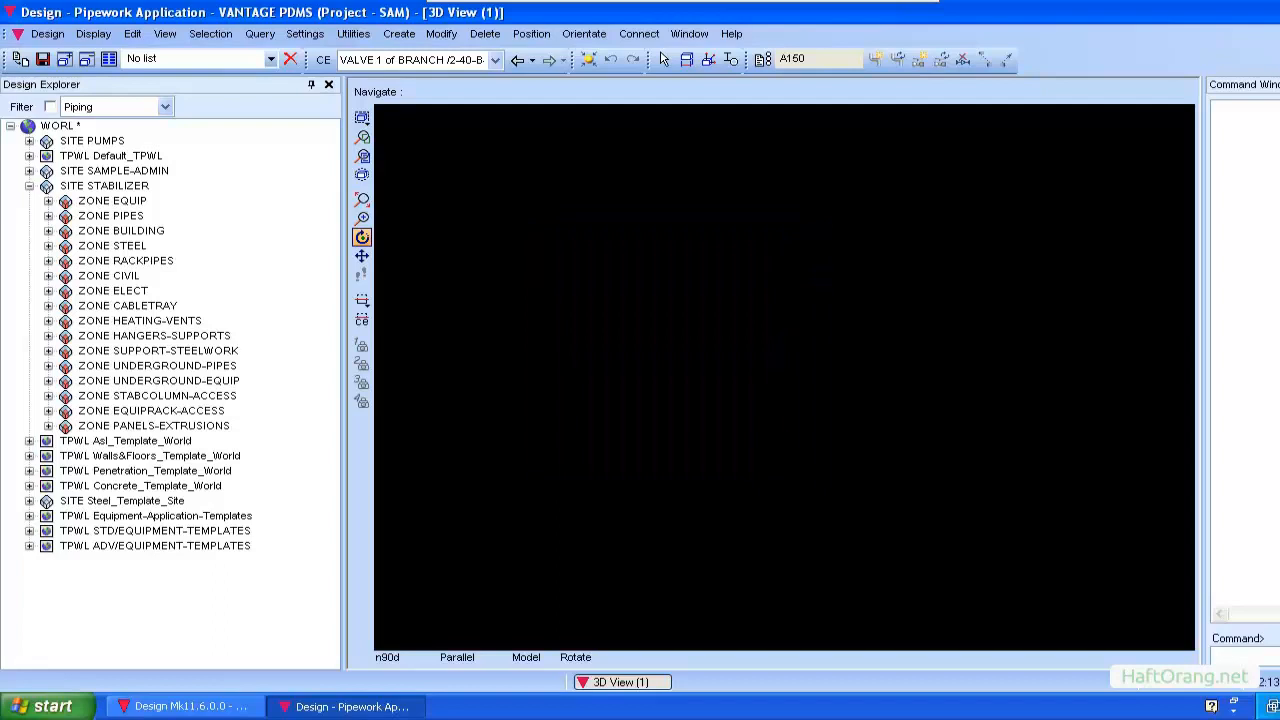
Step: Close the Command Window and the Design Explorer
left_click(1266, 85)
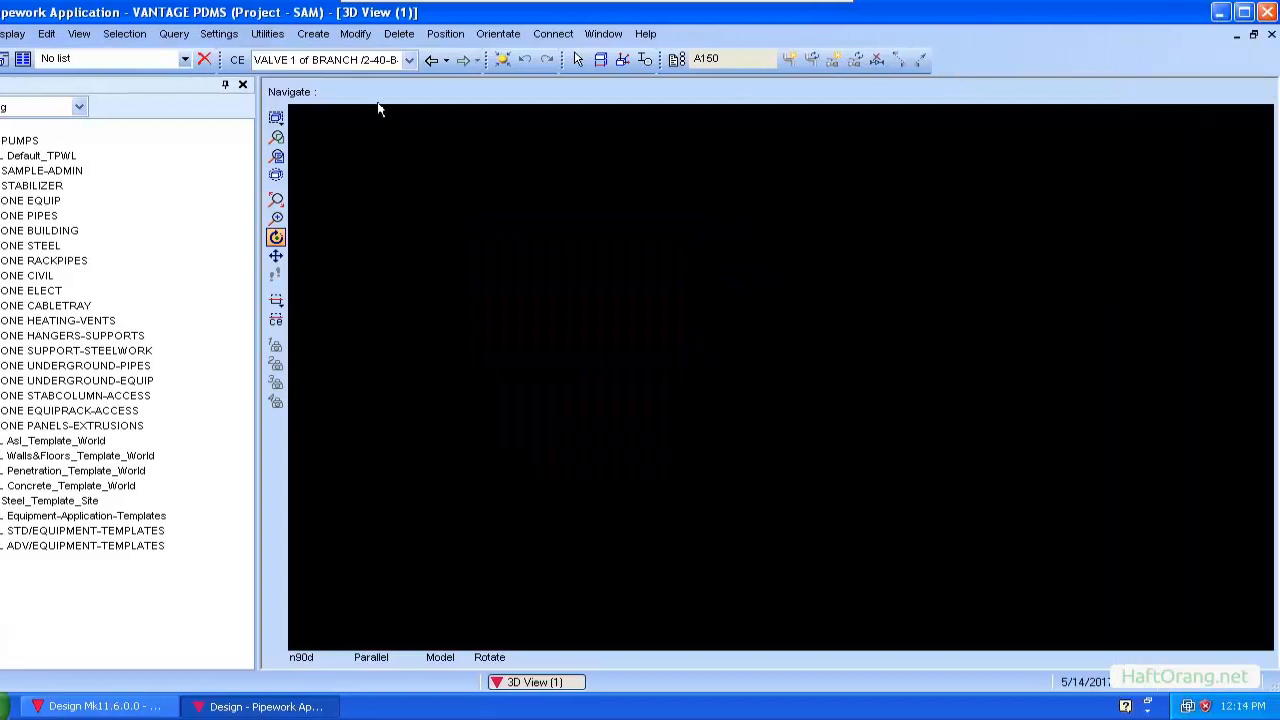
left_click(241, 85)
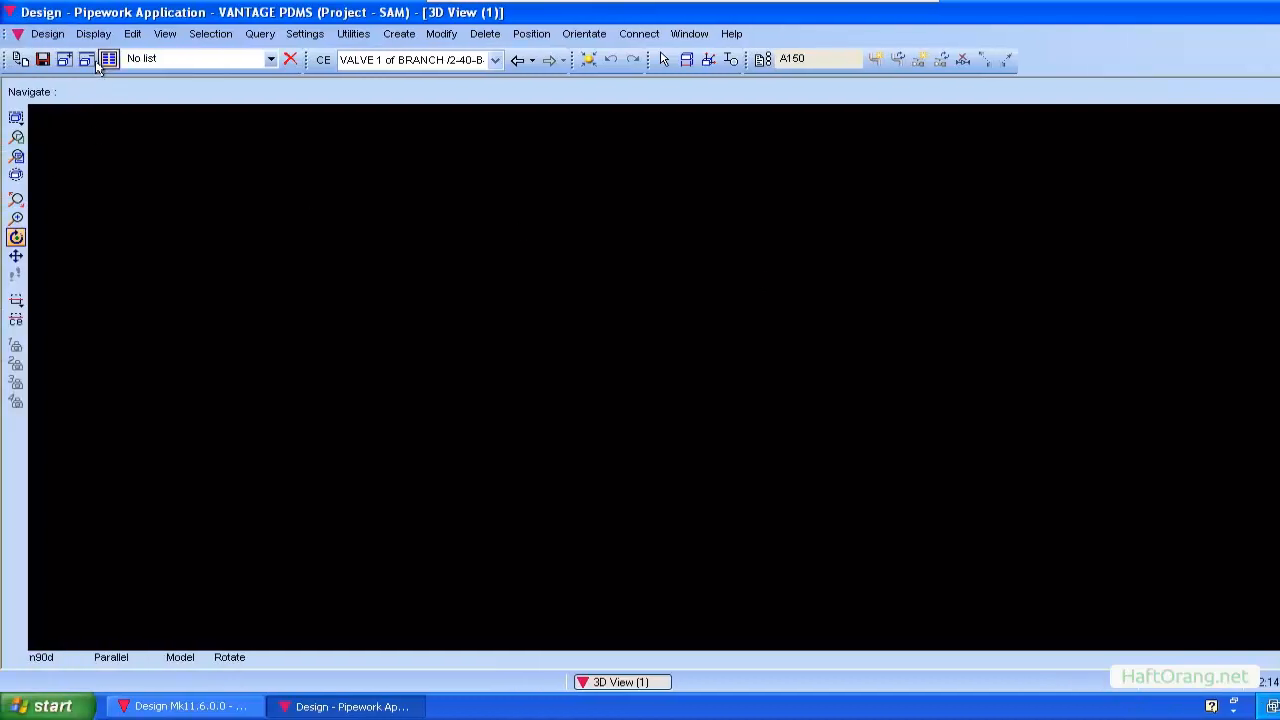
Step: Display the Design Explorer again at a narrower width and bring back the Command Window
left_click(100, 36)
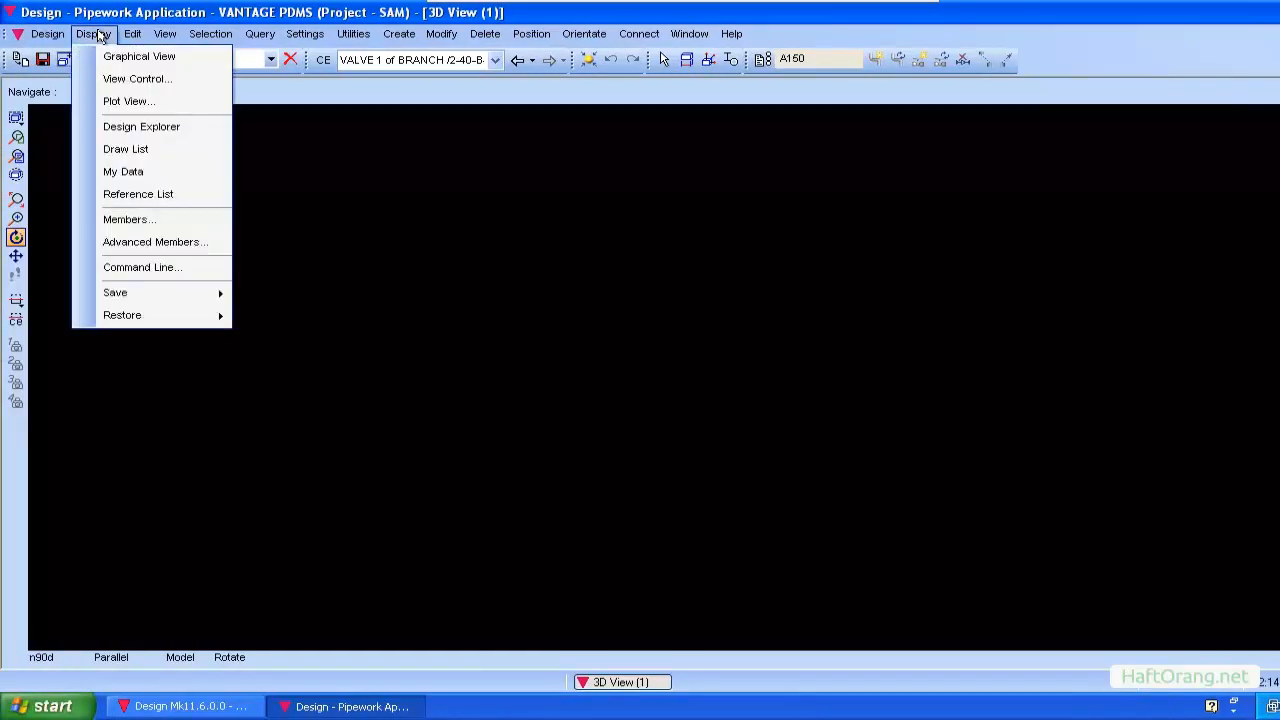
left_click(130, 127)
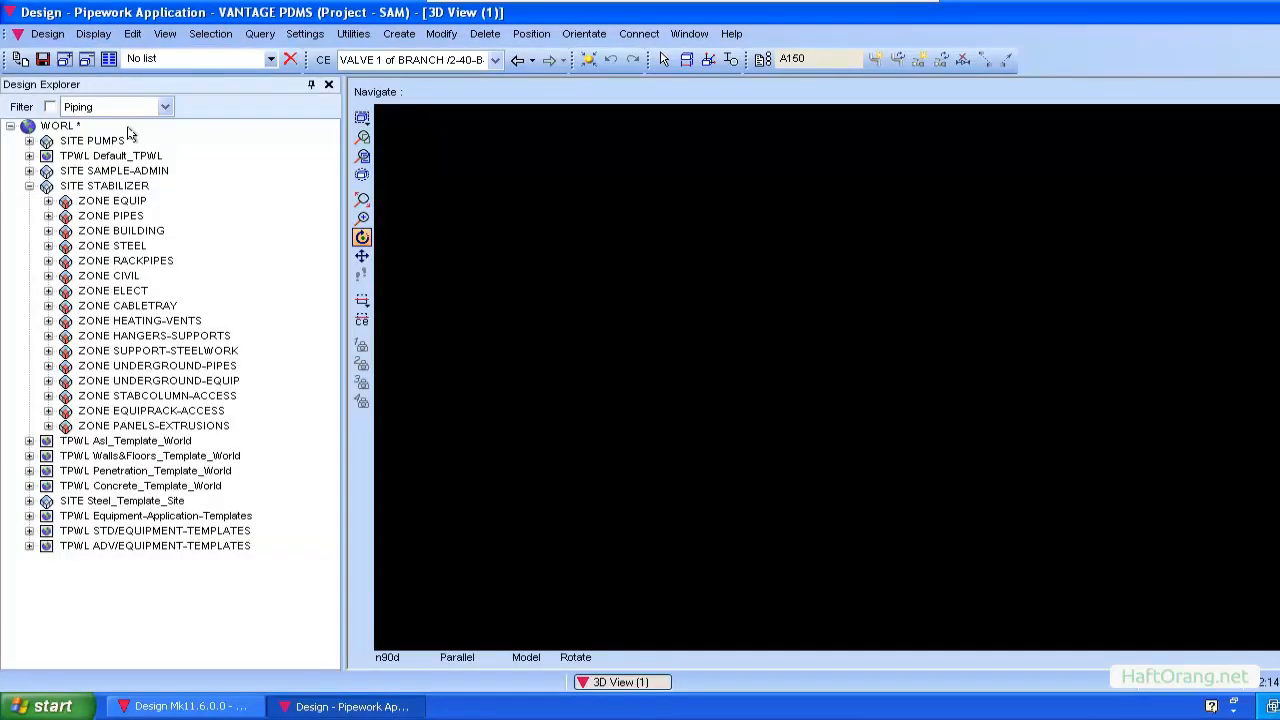
left_click_drag(343, 196, 268, 192)
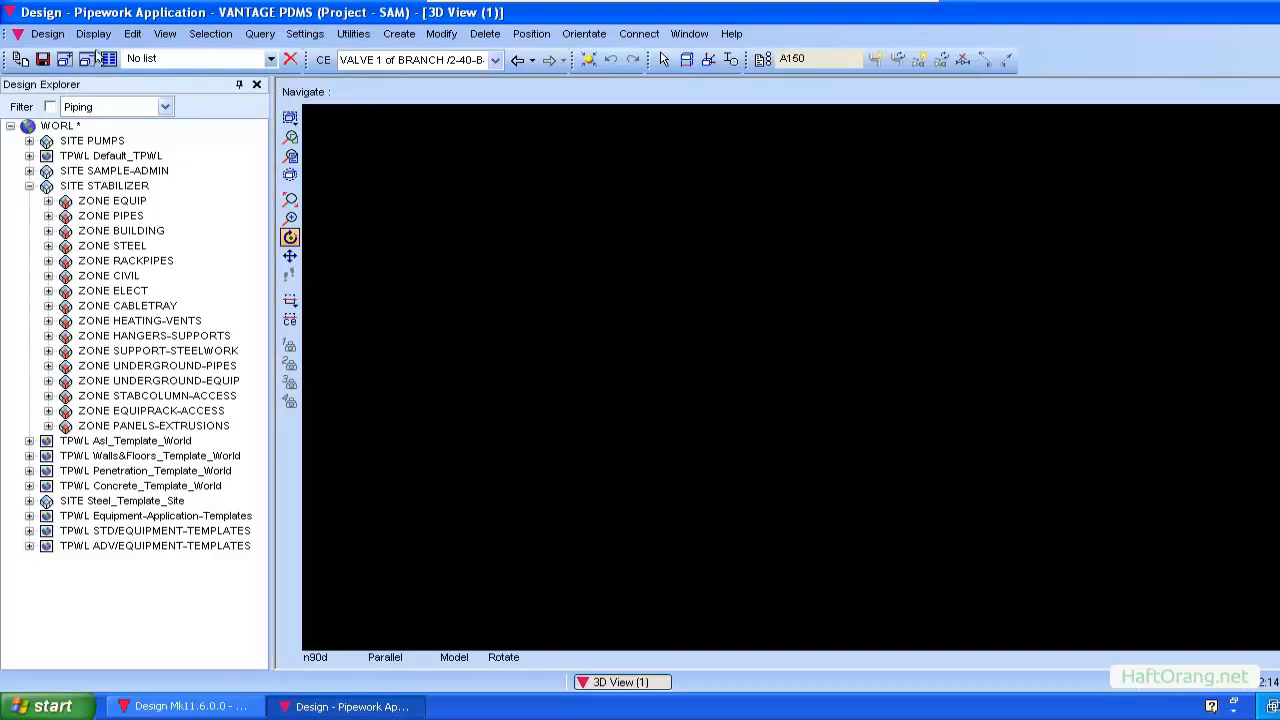
left_click(93, 36)
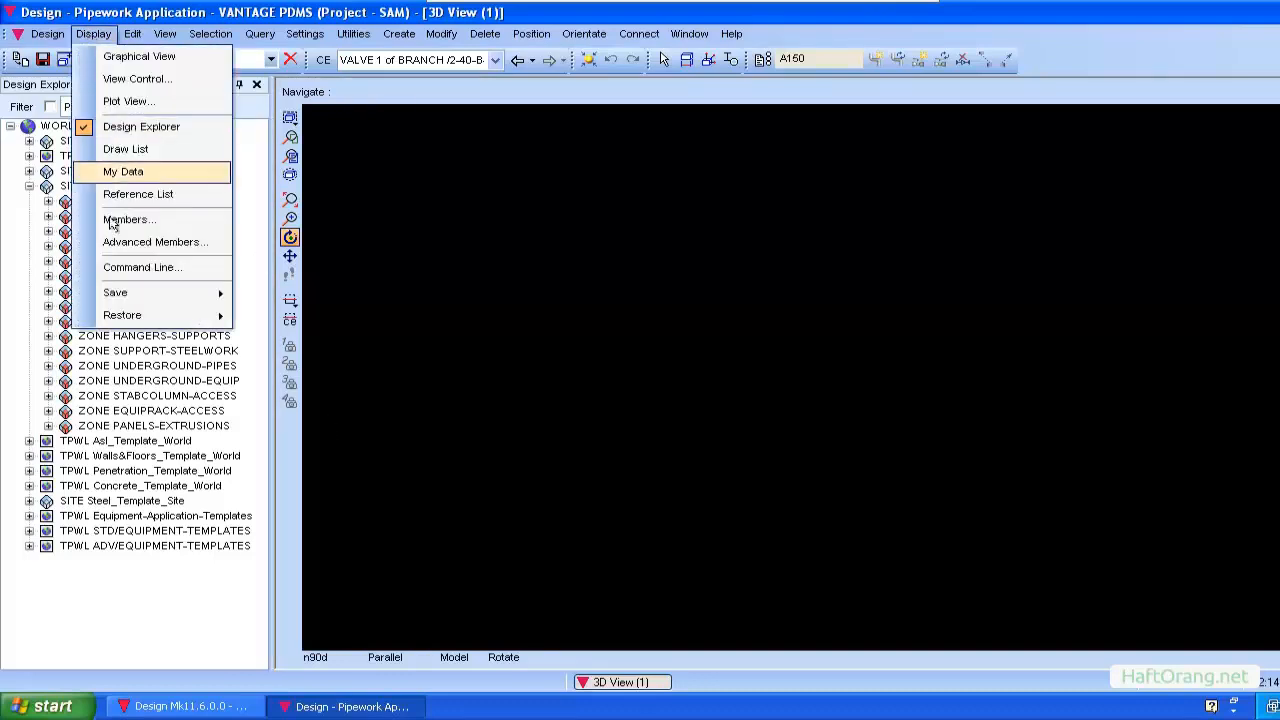
left_click(120, 267)
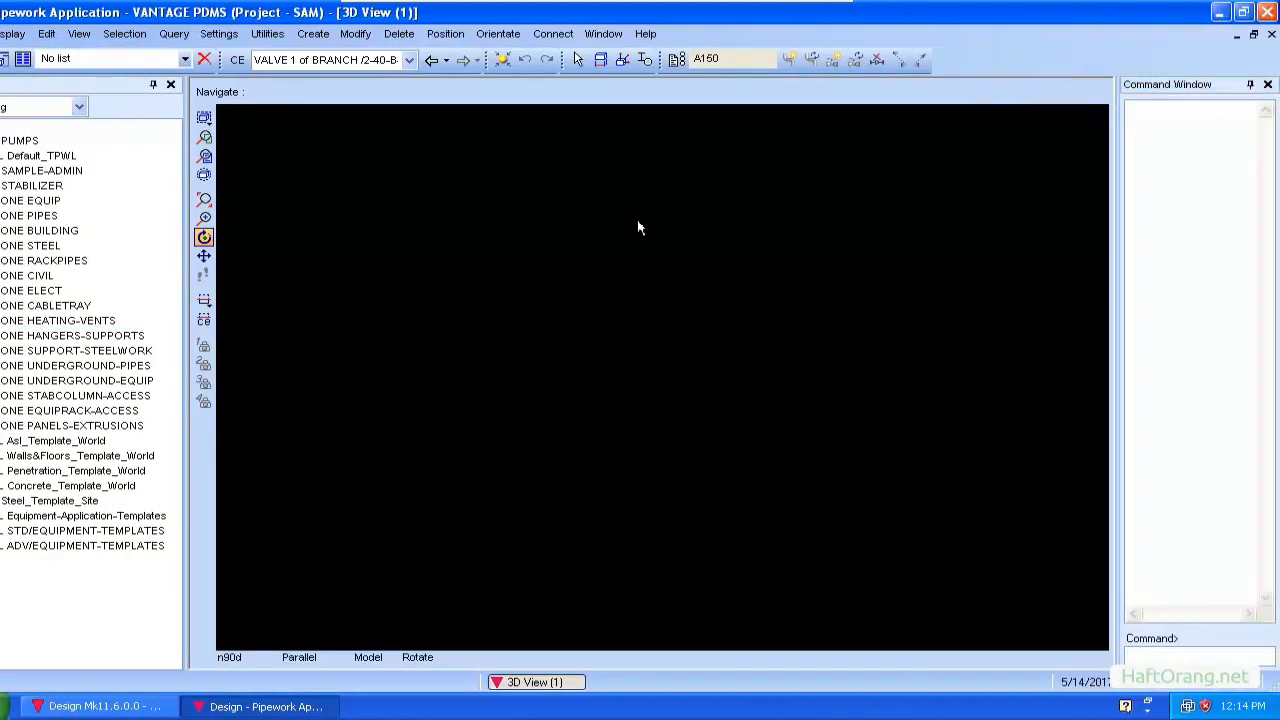
Step: Collapse the WORL hierarchy and expand it through SITE STABILIZER, ZONE PIPES and PIPE 2-40-B-10 down to the components of branch 2-40-B-10/B1
left_click(10, 126)
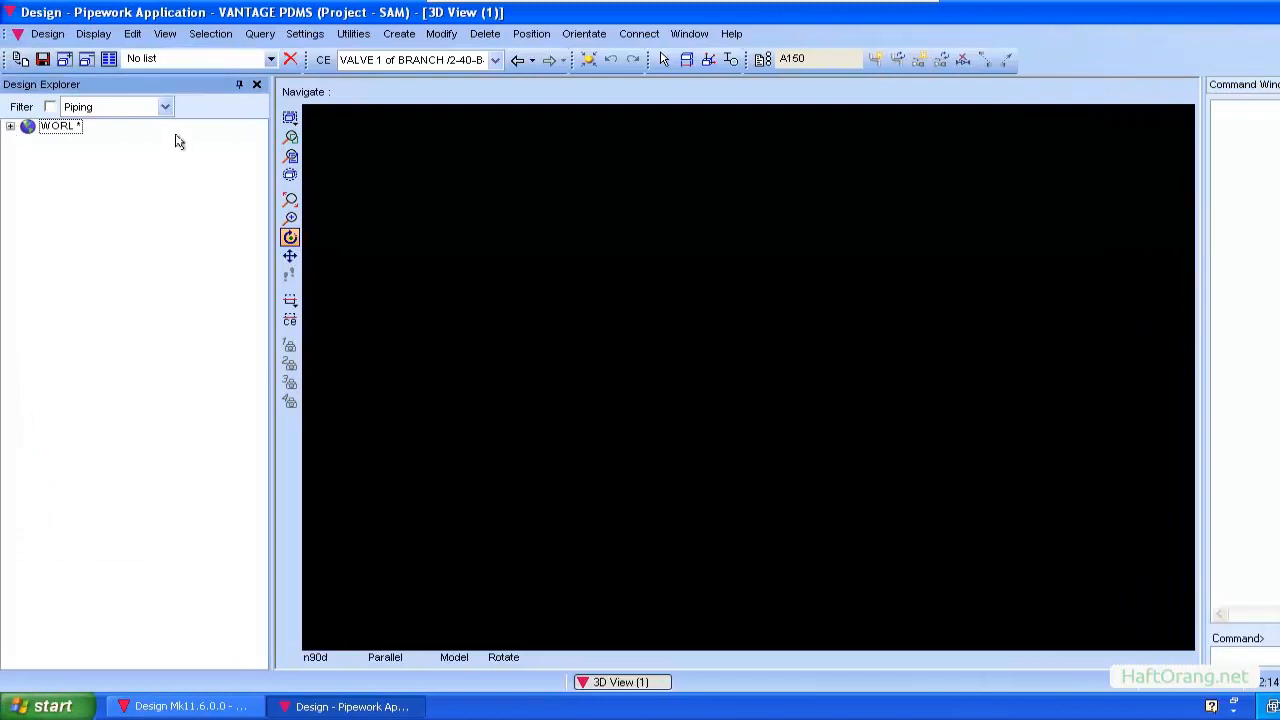
left_click(8, 128)
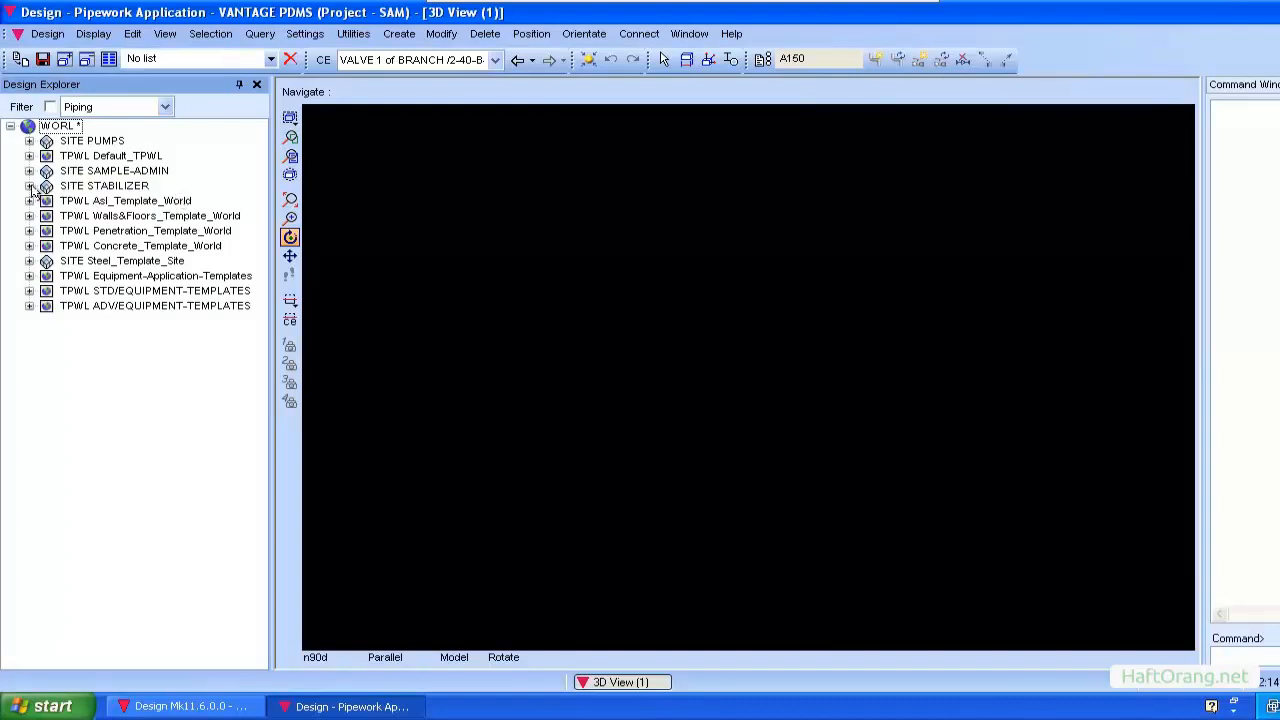
left_click(29, 187)
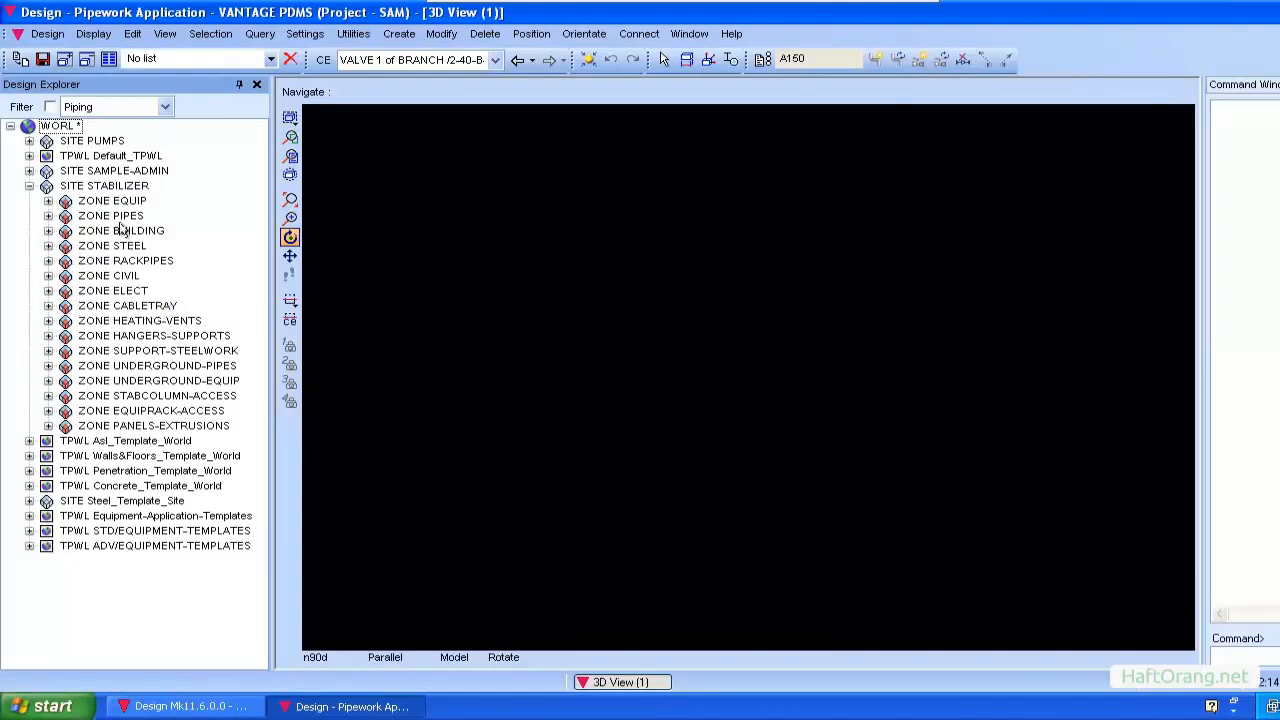
left_click(46, 215)
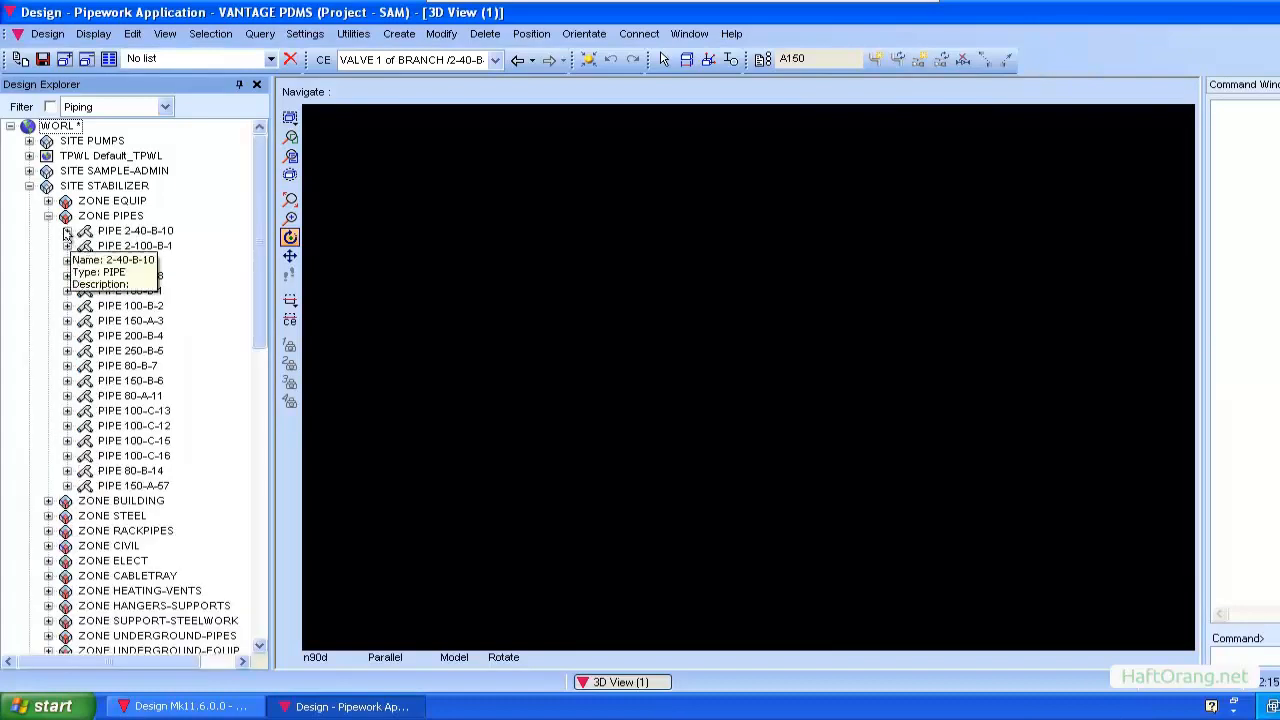
left_click(67, 231)
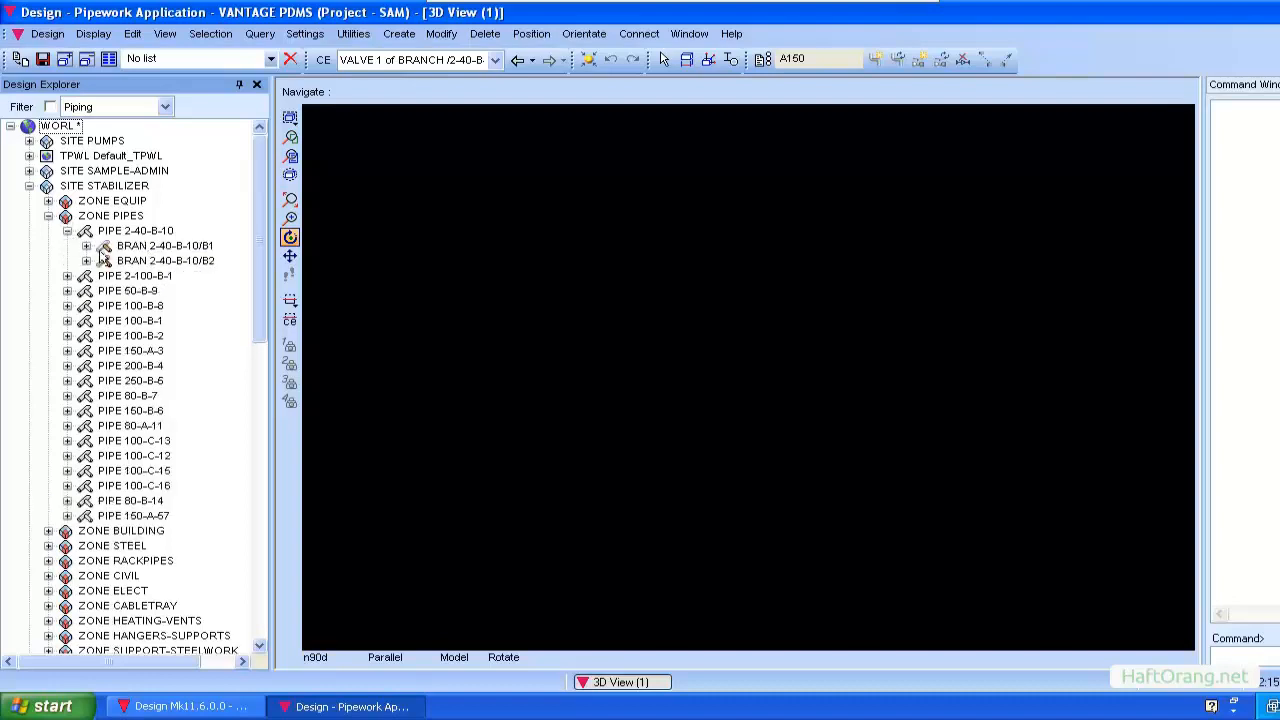
left_click(86, 246)
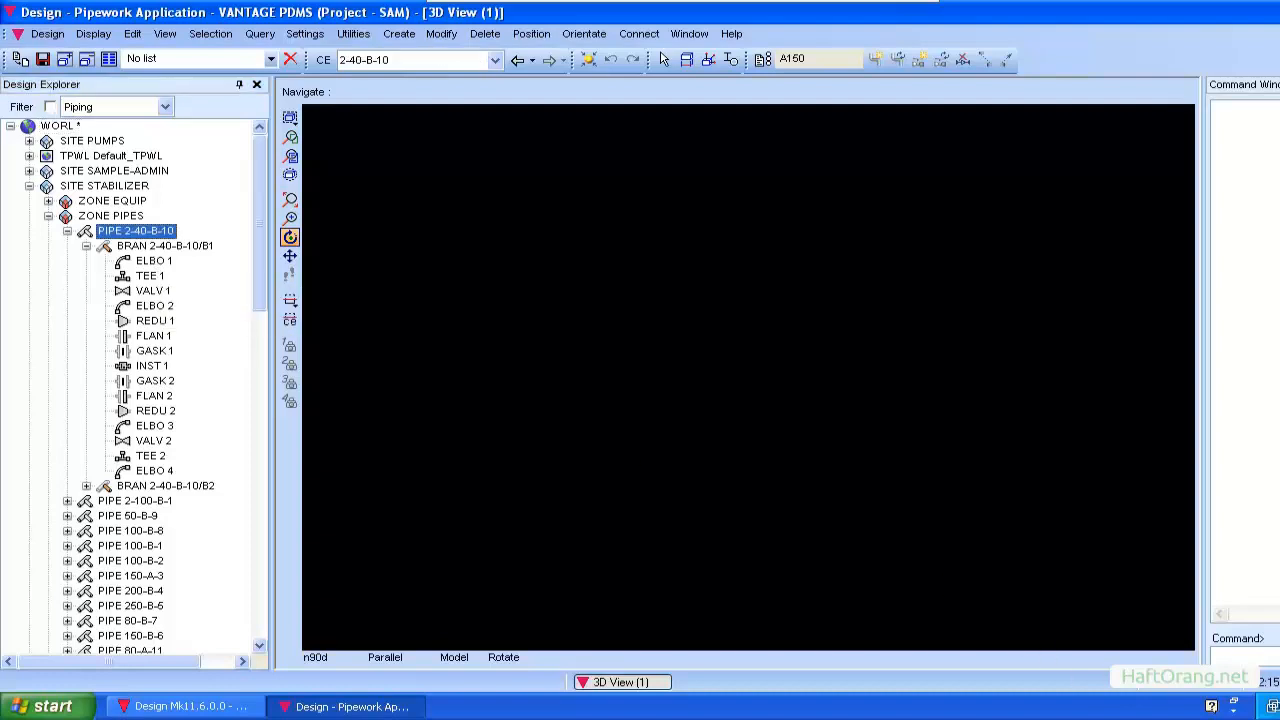
Step: Add PIPE 2-40-B-10 to the 3D view with the ADD CE command, then bring it into view and rotate it
left_click(1232, 655)
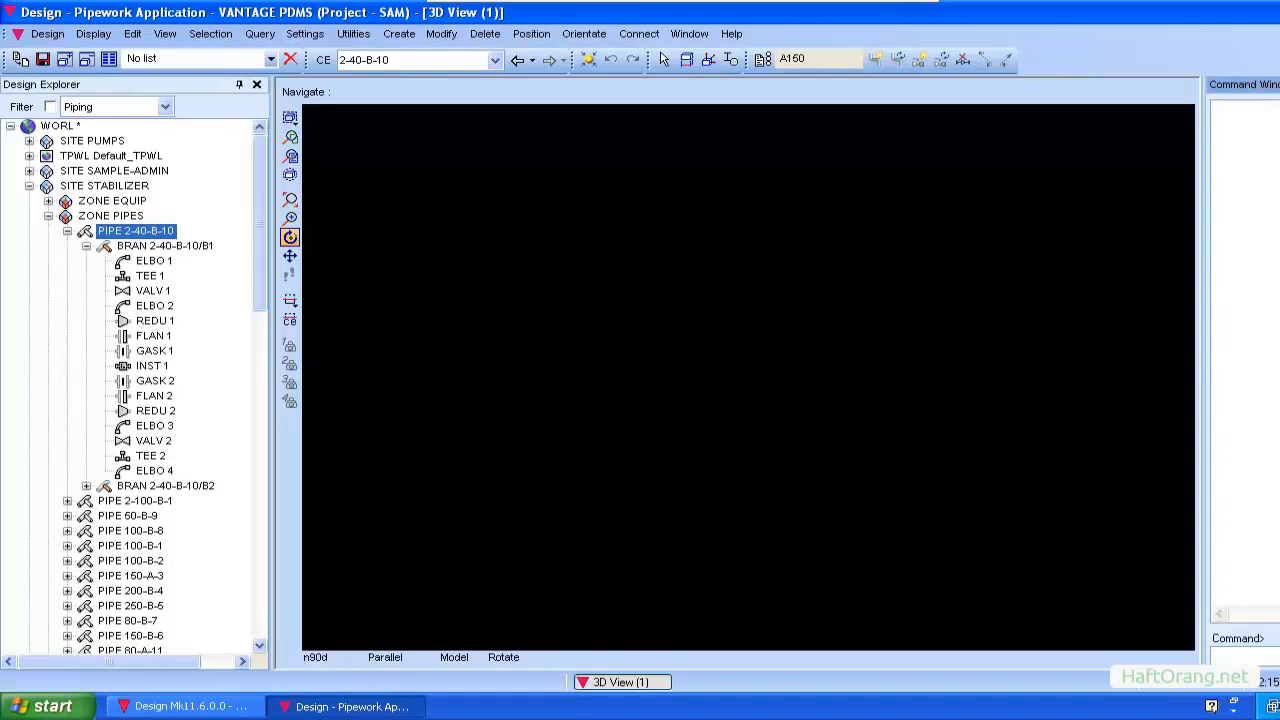
type("ADD CE")
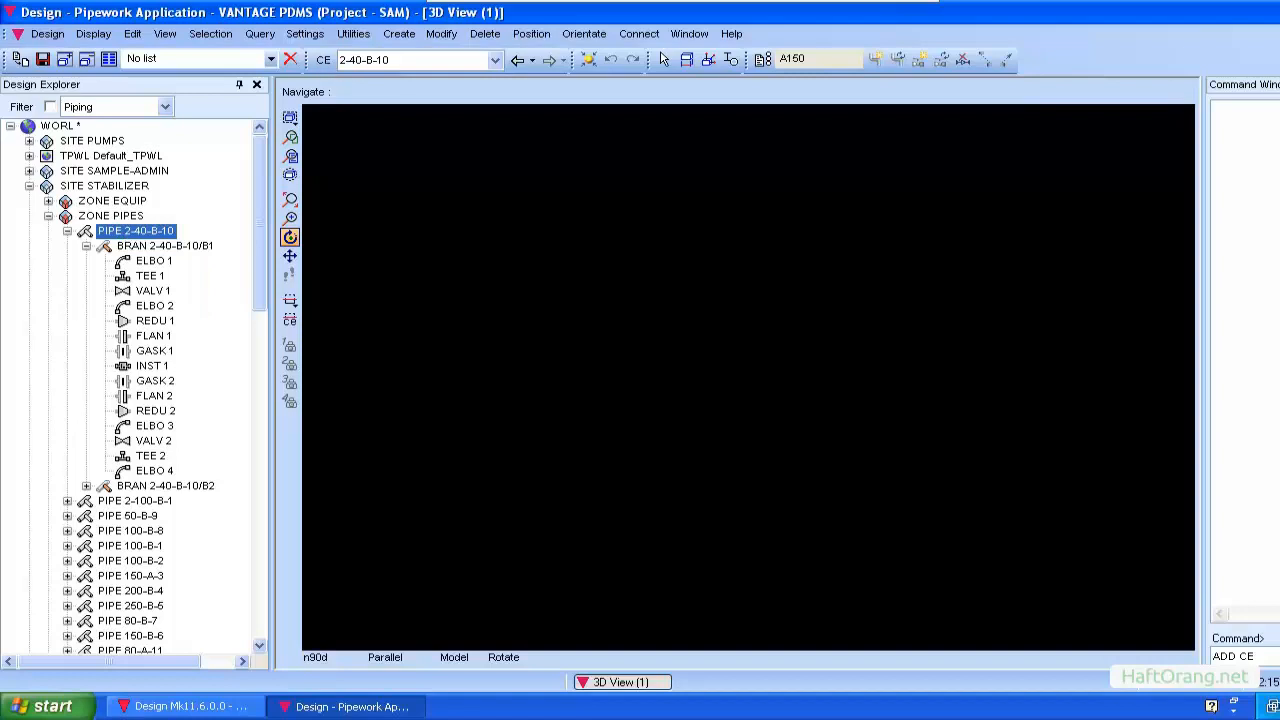
left_click(360, 60)
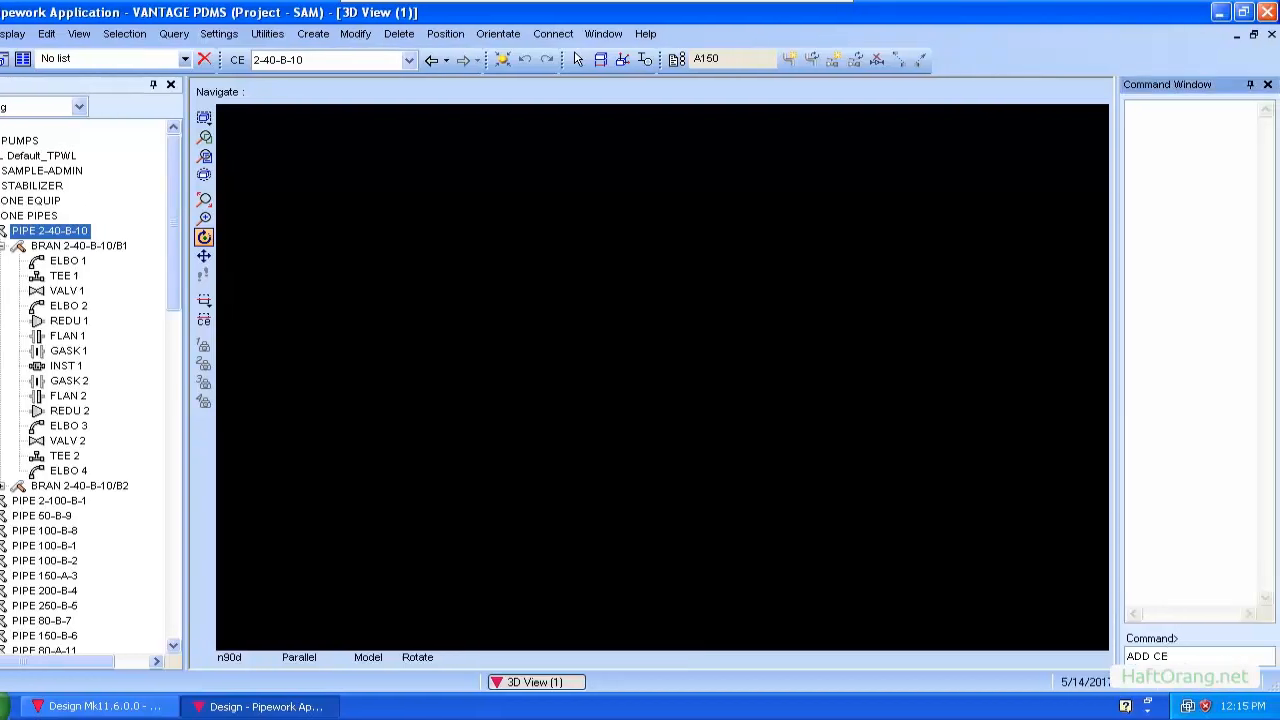
key("Return")
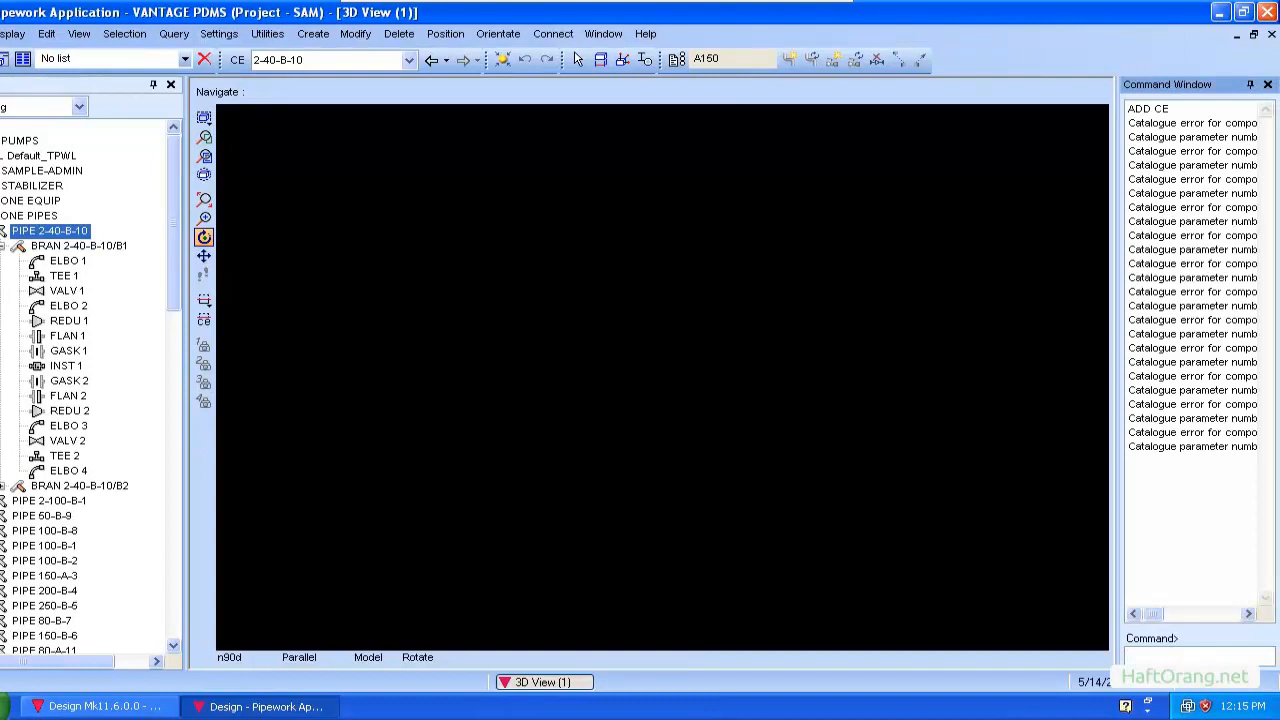
right_click(794, 297)
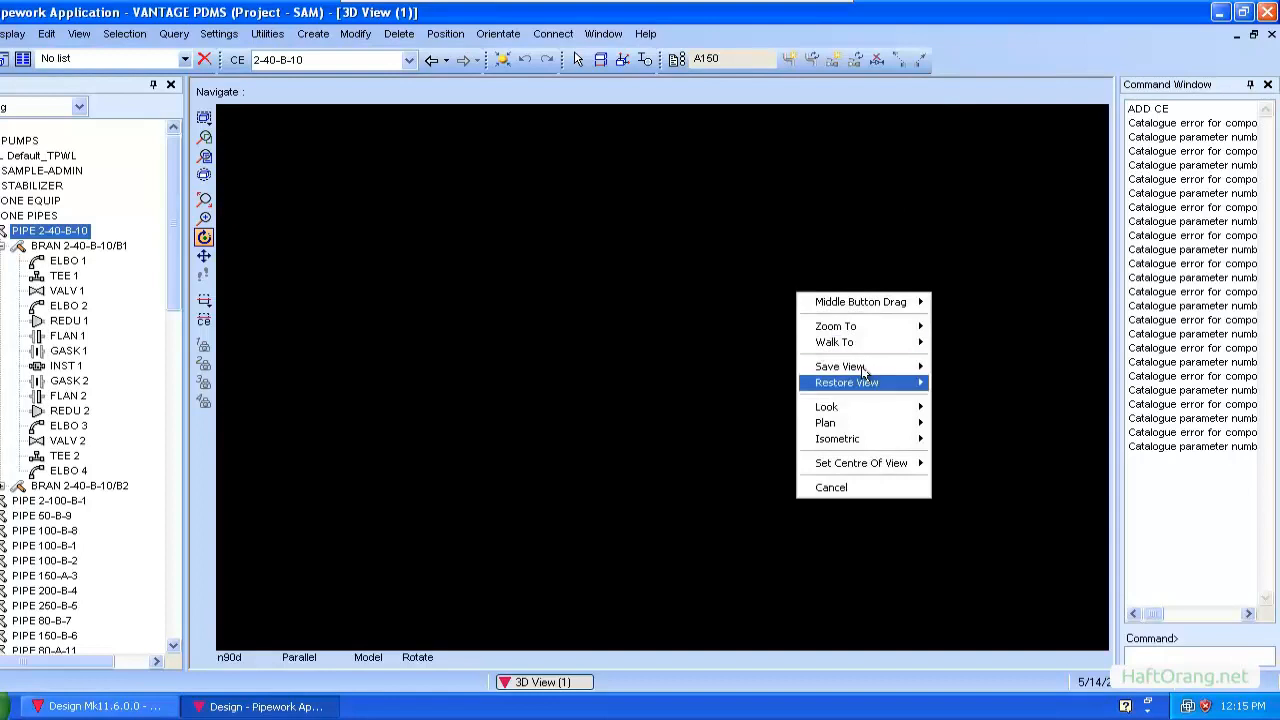
mouse_move(862, 343)
left_click(988, 373)
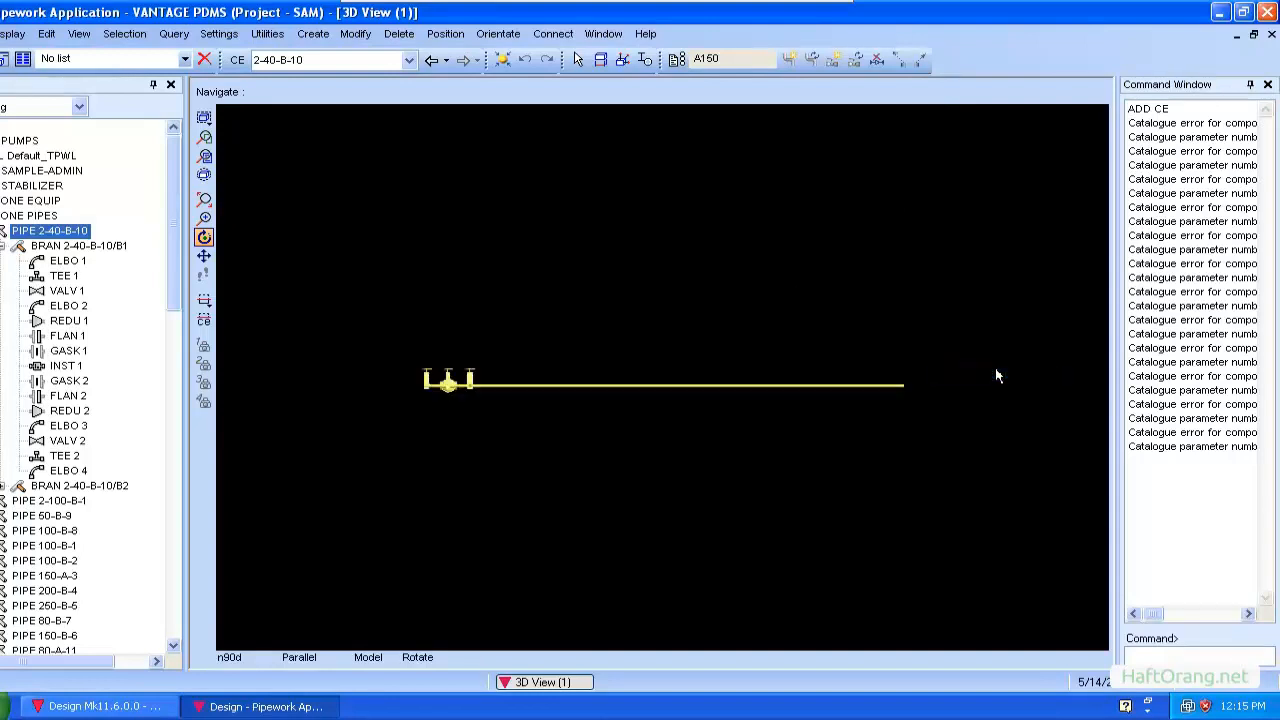
left_click_drag(544, 396, 800, 379)
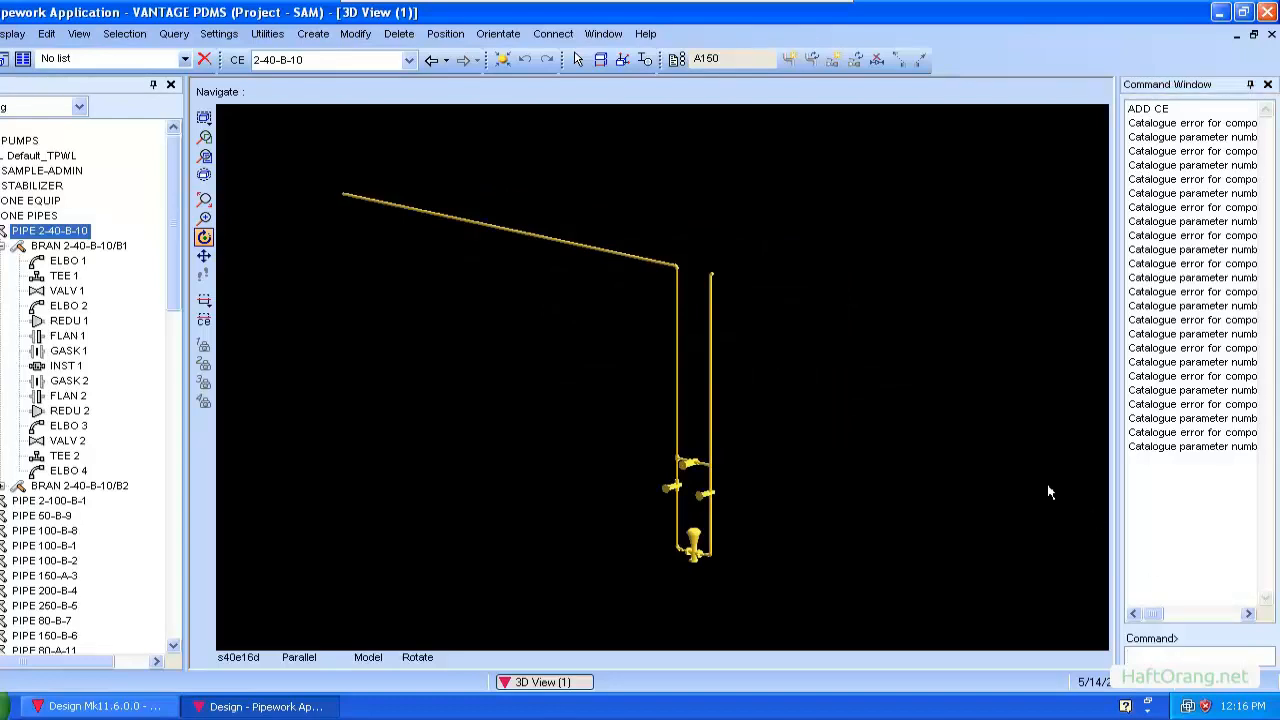
Step: Try to label the whole PIPE 2-40-B-10 in the 3D view with the MARK CE command
left_click(1140, 656)
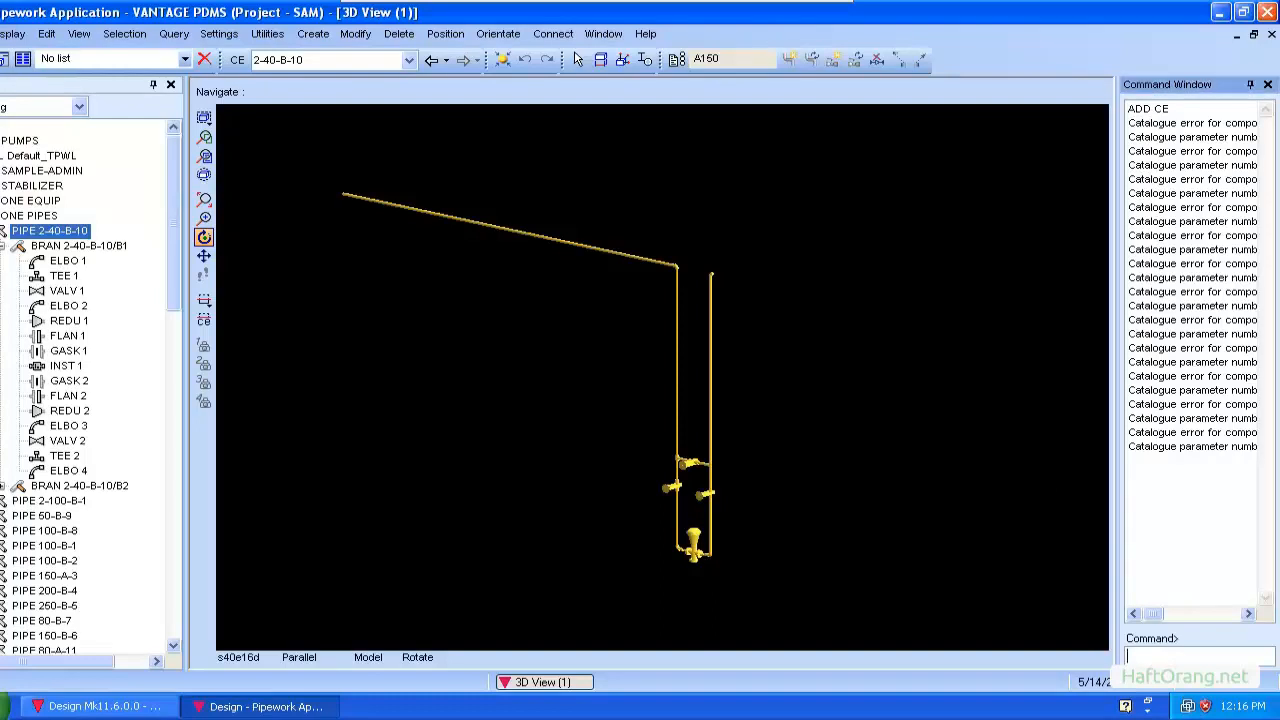
type("MARK CE")
key("Return")
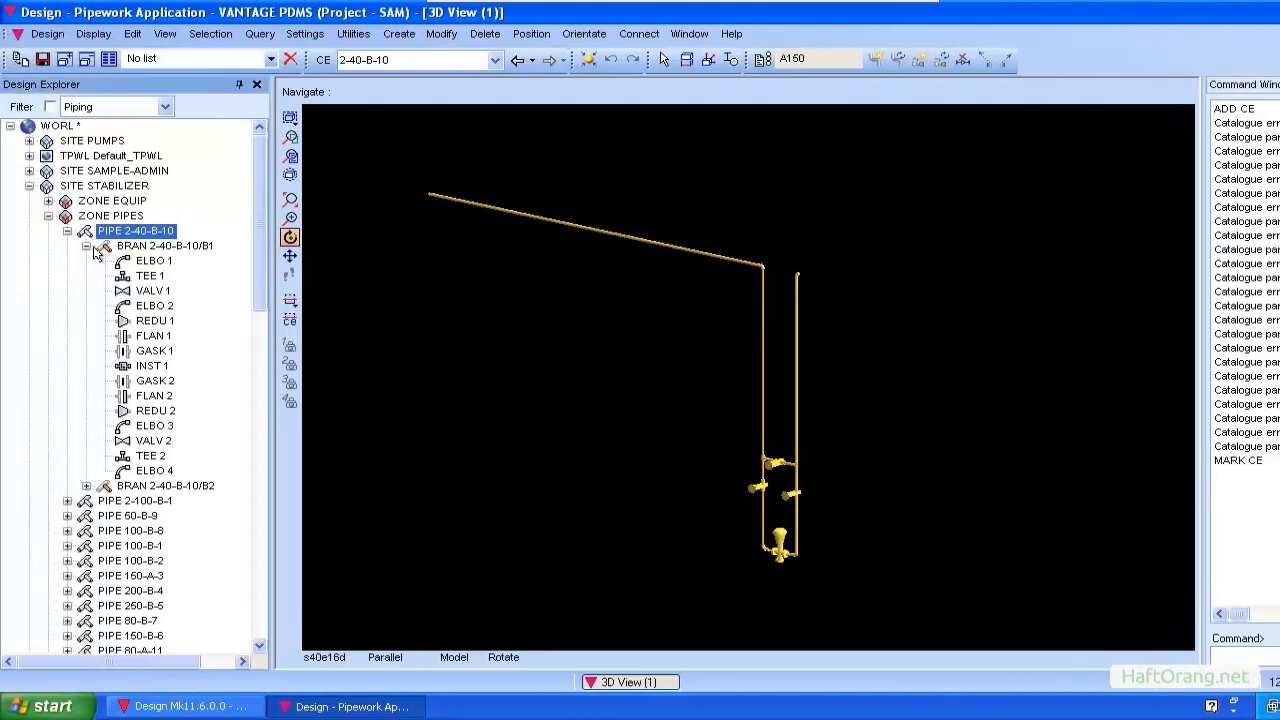
Step: Collapse branch 2-40-B-10/B1, make it the current element and label it in the 3D view with MARK CE
left_click(85, 246)
left_click(85, 246)
left_click(112, 251)
left_click(86, 246)
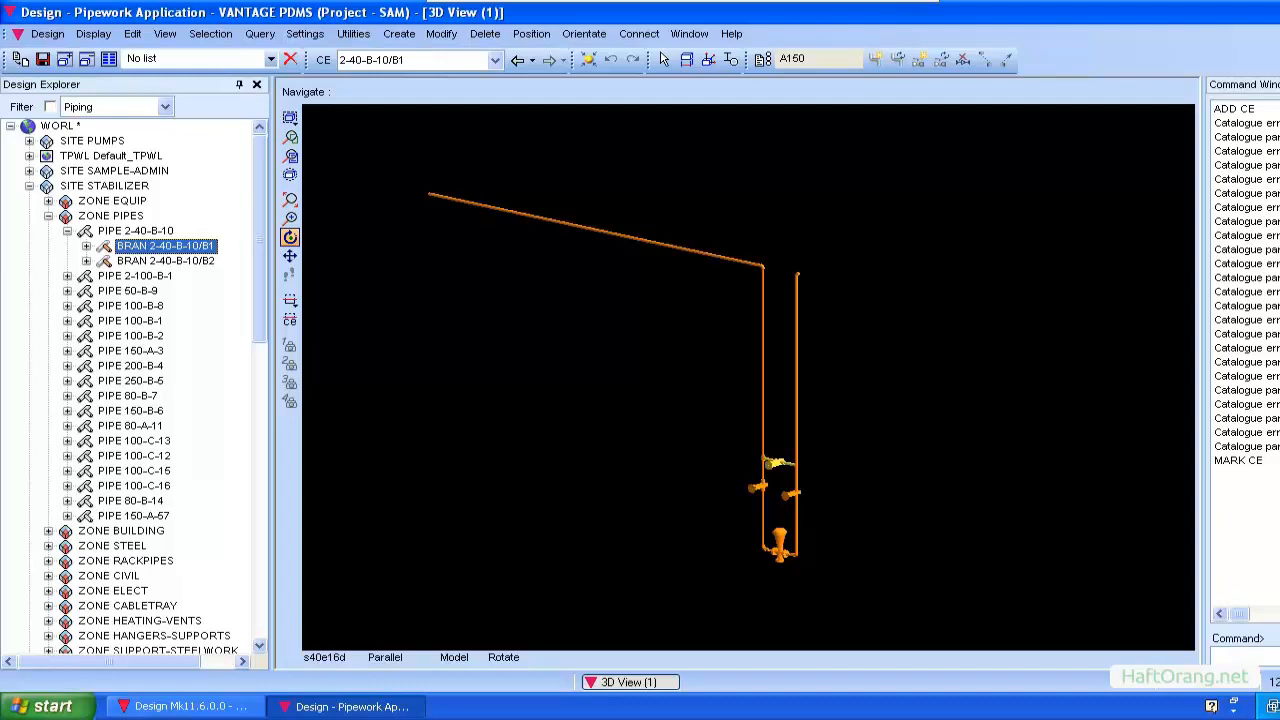
left_click(1214, 656)
type("MARK CE")
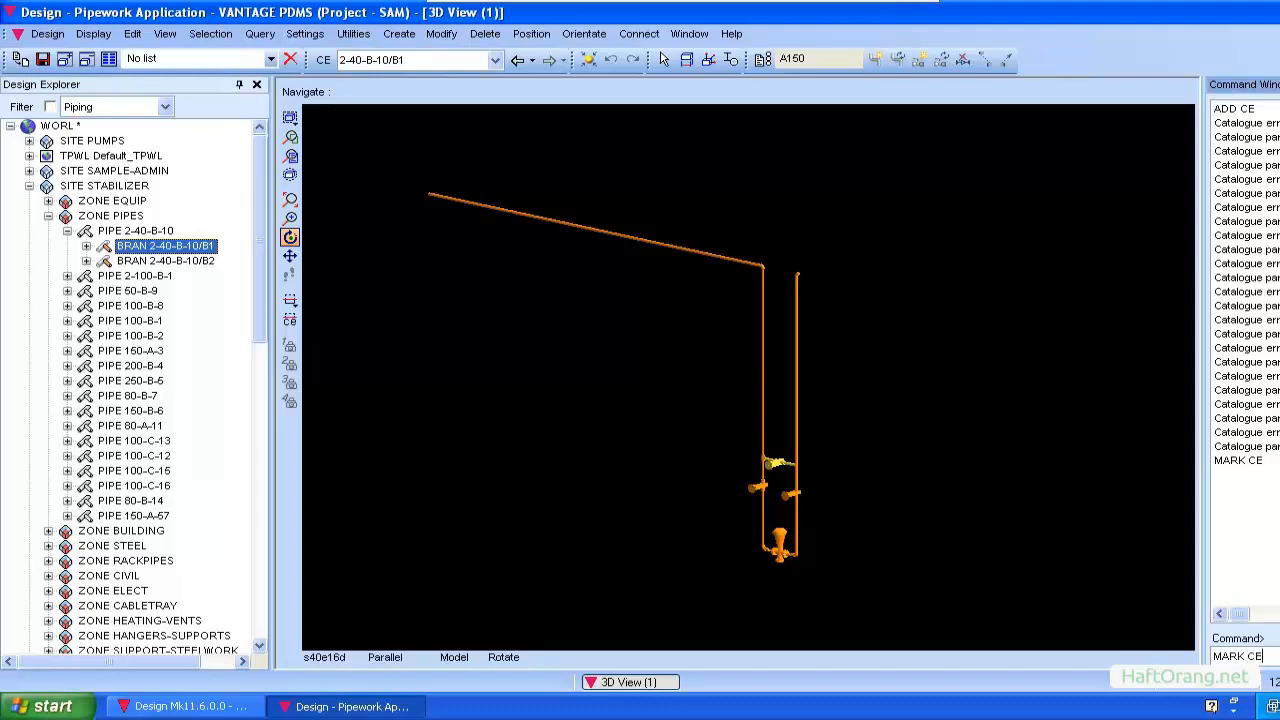
key("Return")
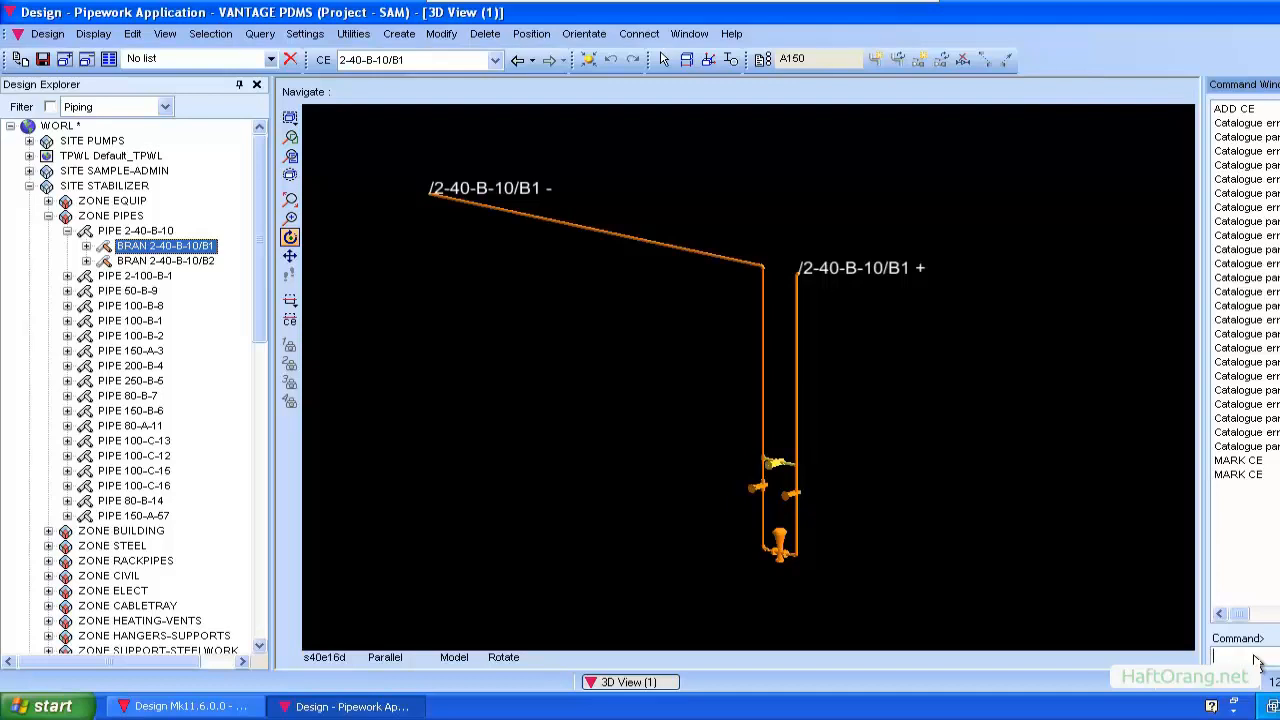
Step: Make branch 2-40-B-10/B2 the current element and label its ends with the MARK CE command
left_click(160, 261)
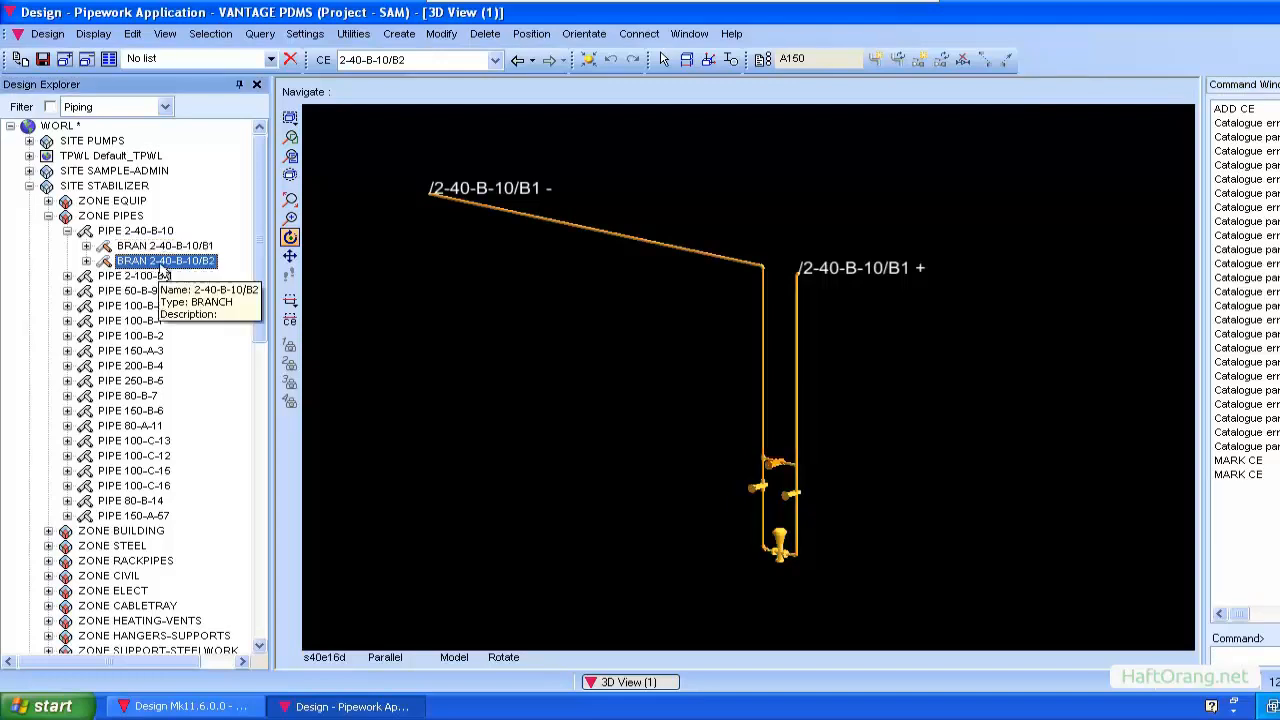
scroll(772, 451, "up", 8)
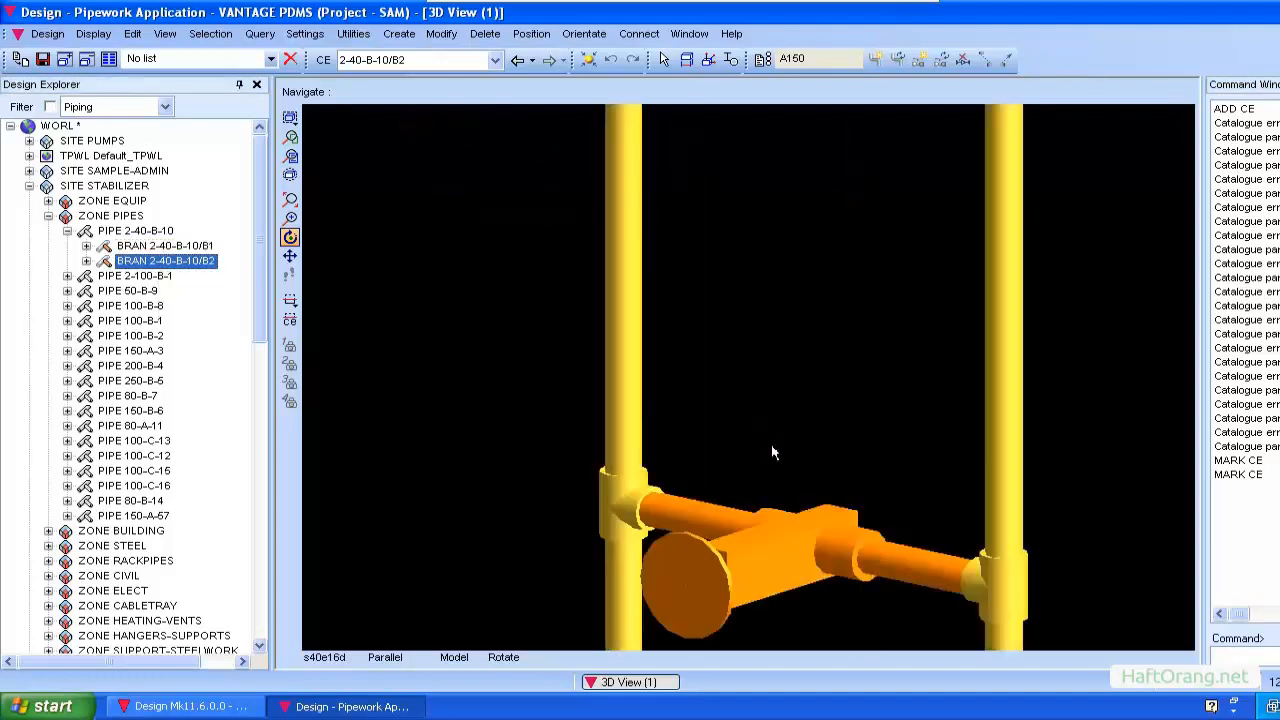
middle_click(832, 533)
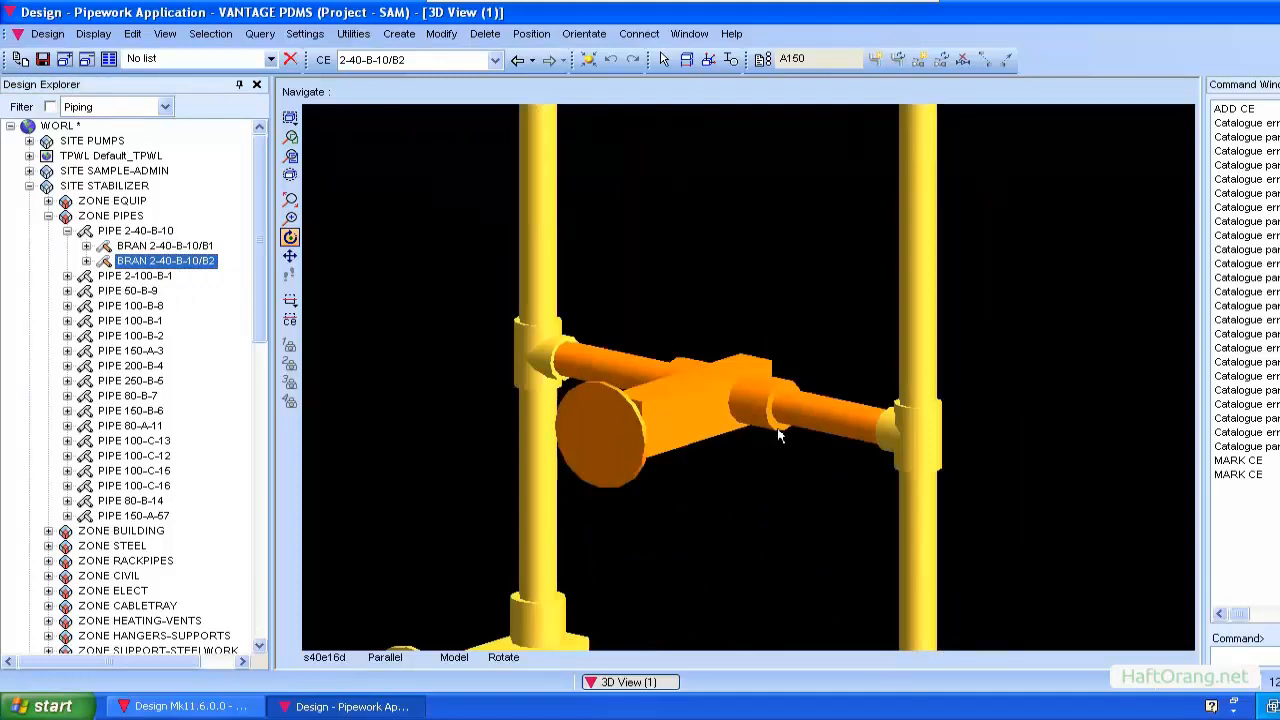
left_click(1238, 653)
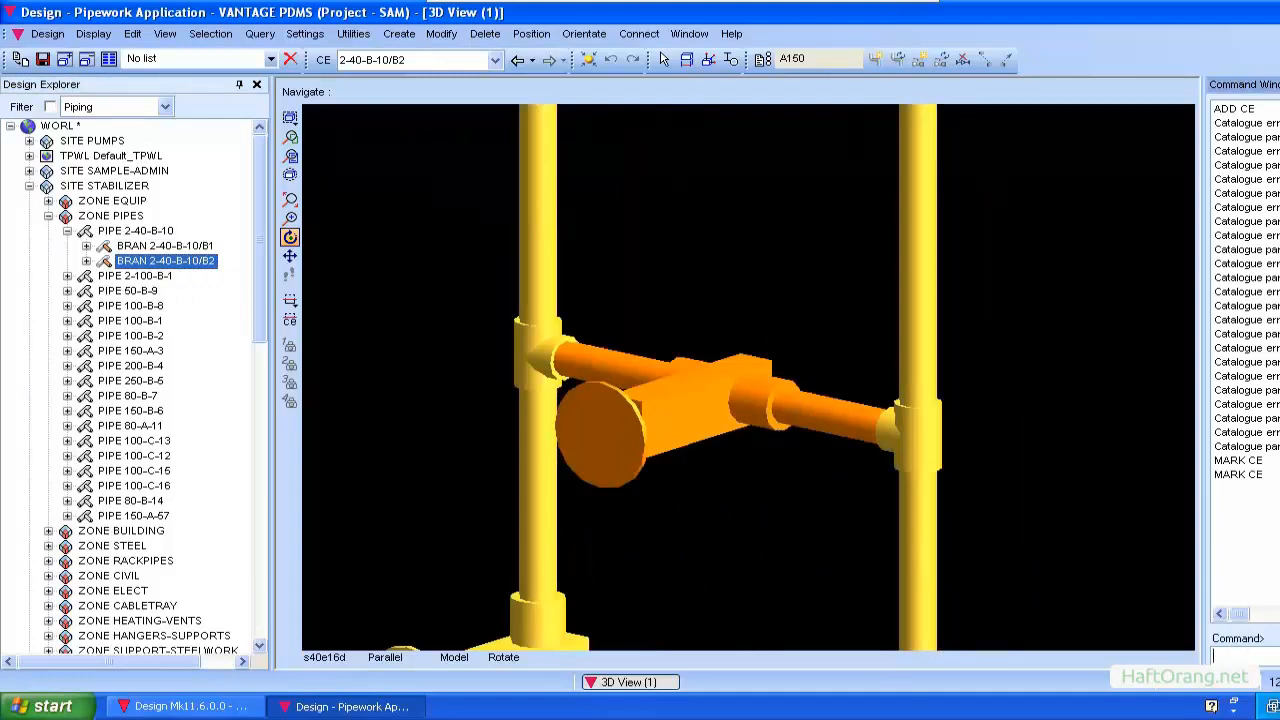
type("MARK CE")
key("Return")
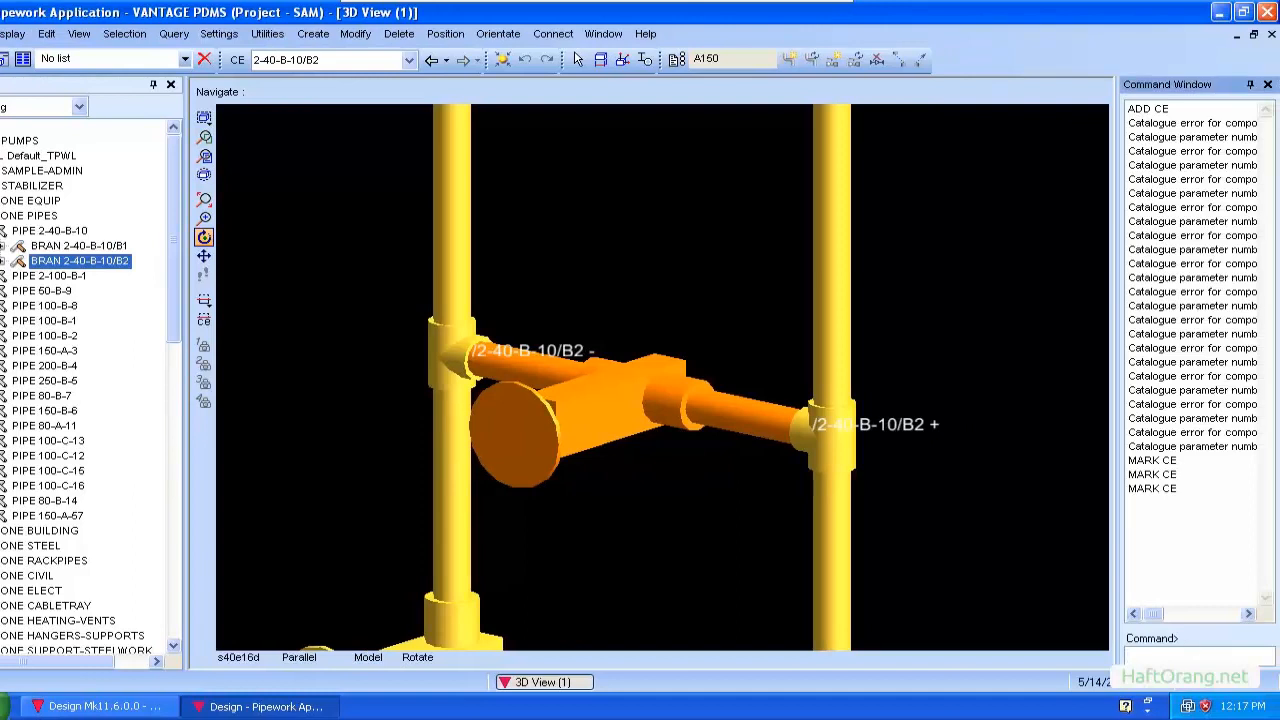
Step: Clear the Command Window with ALP REQ CLEAR and remove everything from the 3D view with REM ALL
type("ALP REQ CLW")
key("BackSpace")
type("EAR")
key("Return")
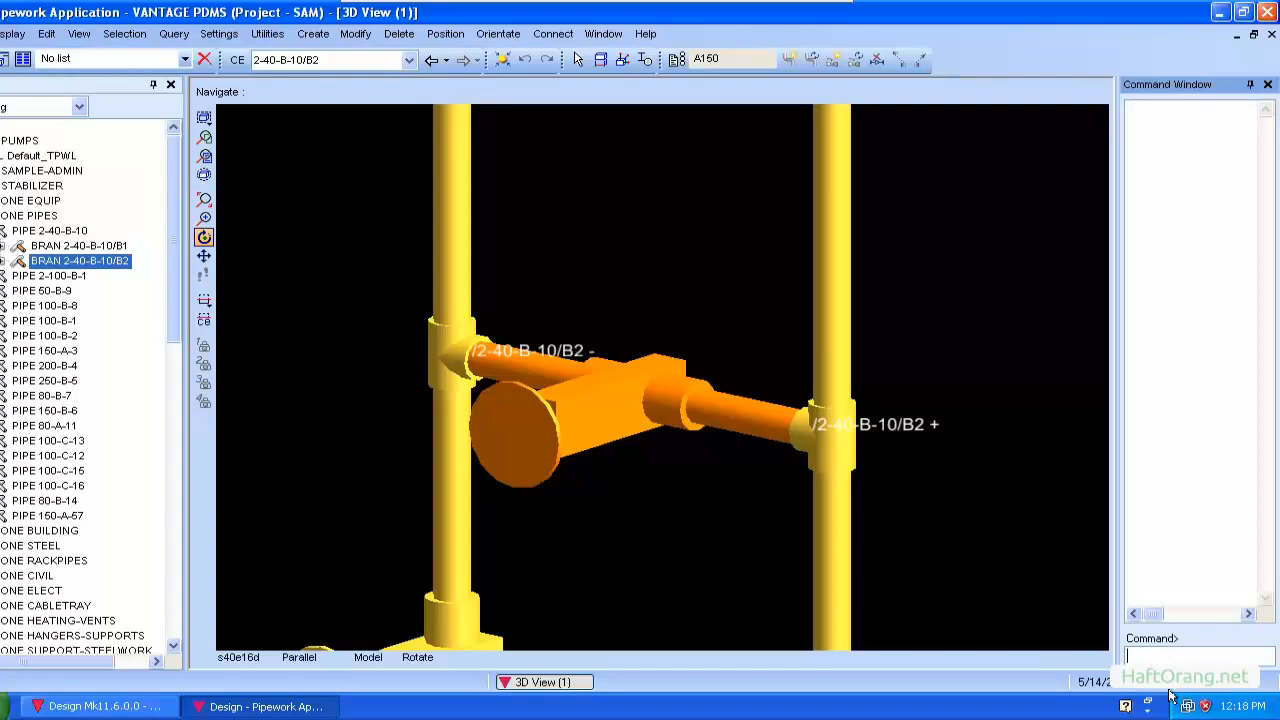
type("REM ALL")
key("Return")
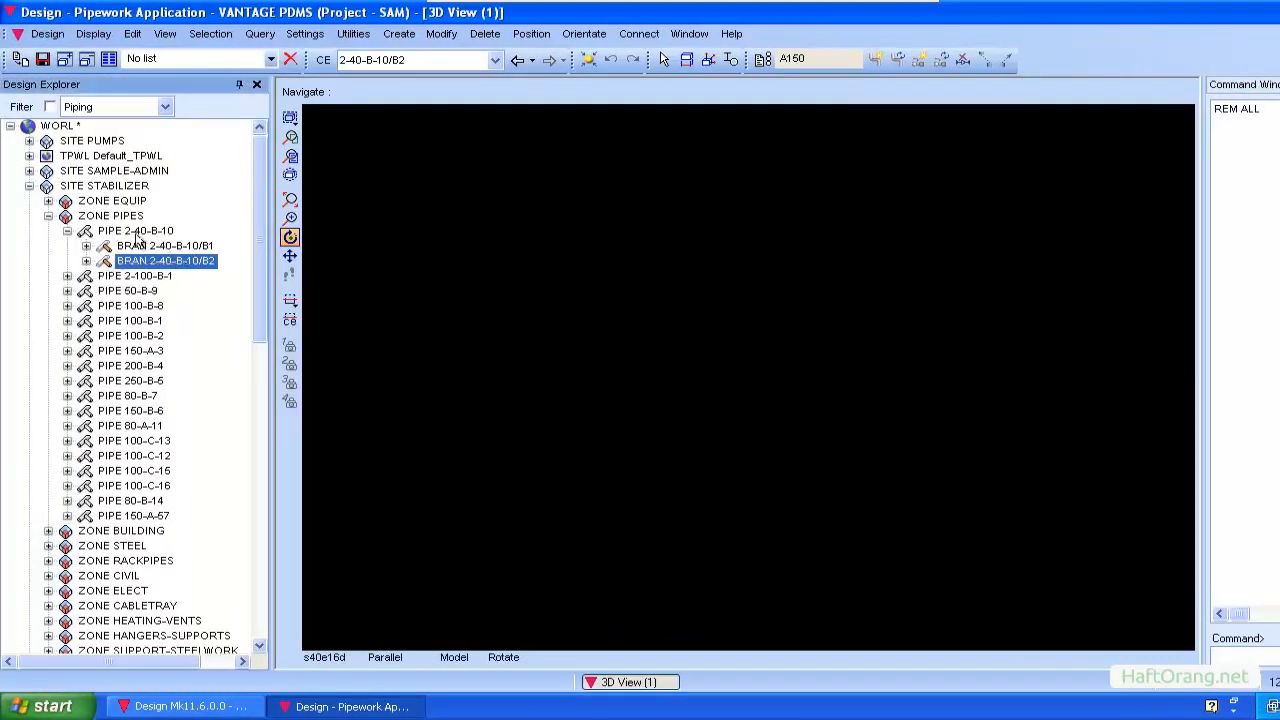
Step: Add PIPE 2-40-B-10 to the 3D view again and highlight its branch 2-40-B-10/B1
left_click(137, 231)
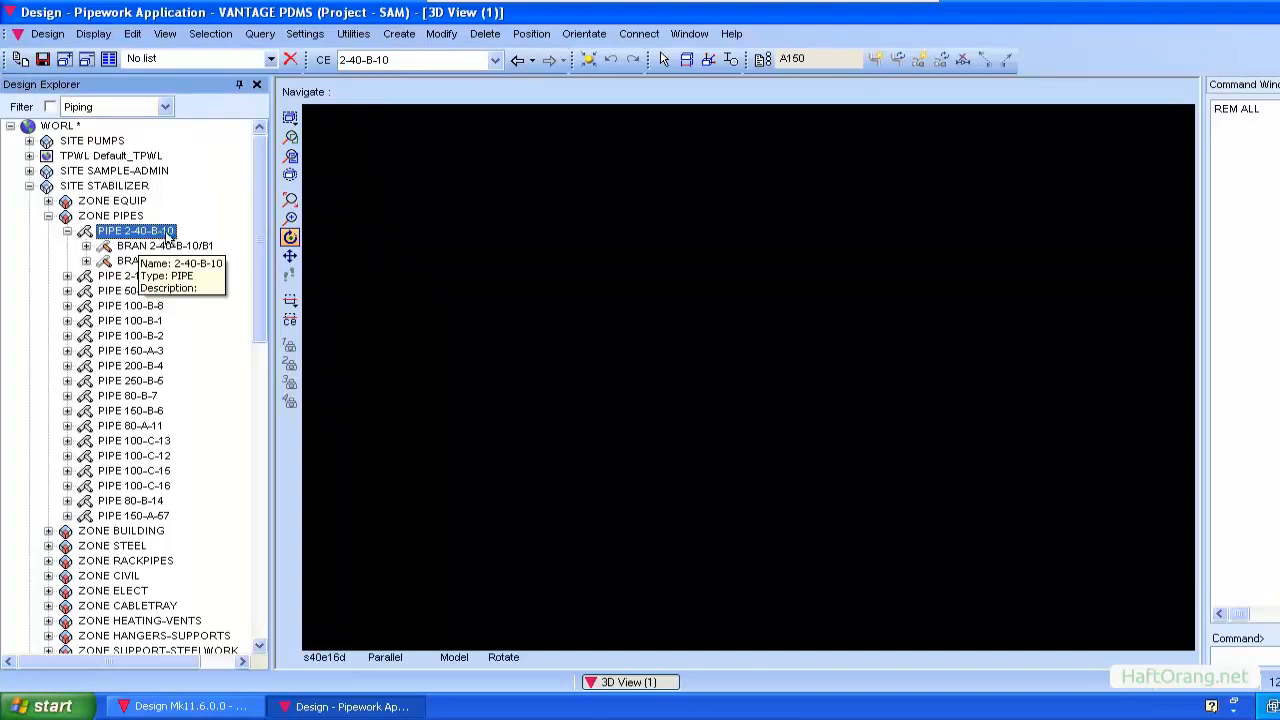
left_click(62, 60)
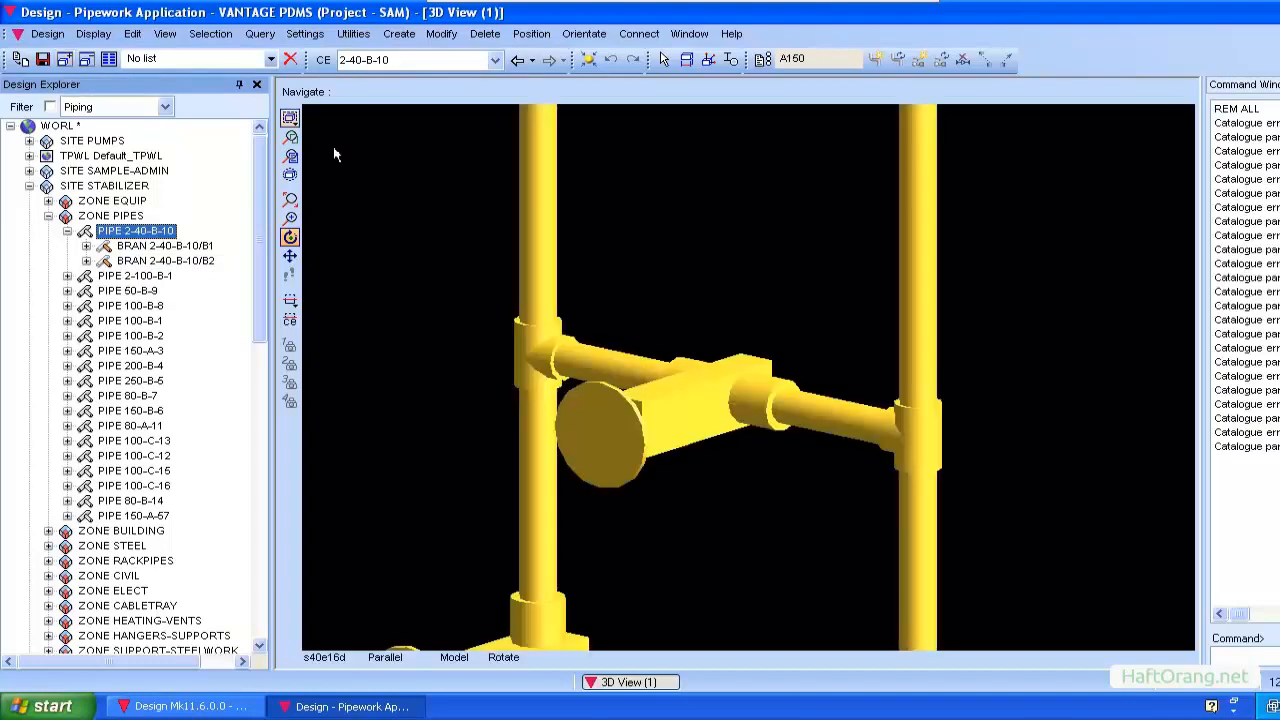
scroll(729, 414, "down", 3)
scroll(729, 414, "up", 2)
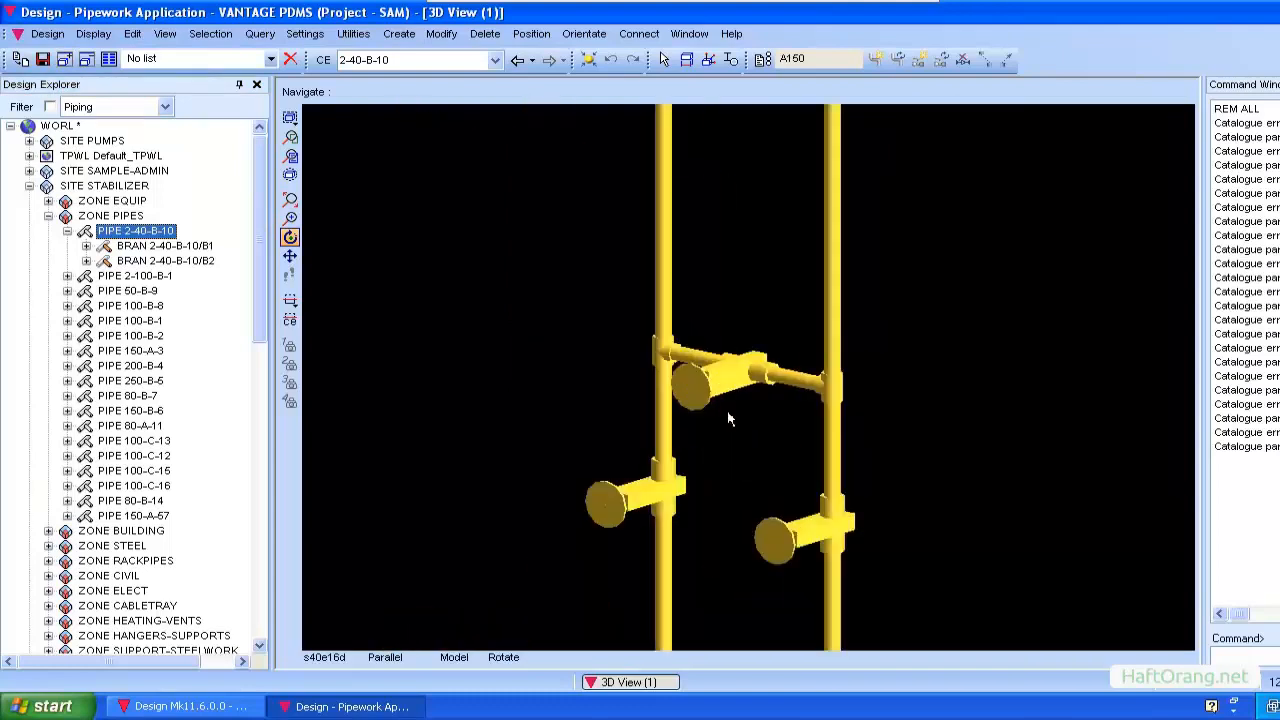
left_click(177, 247)
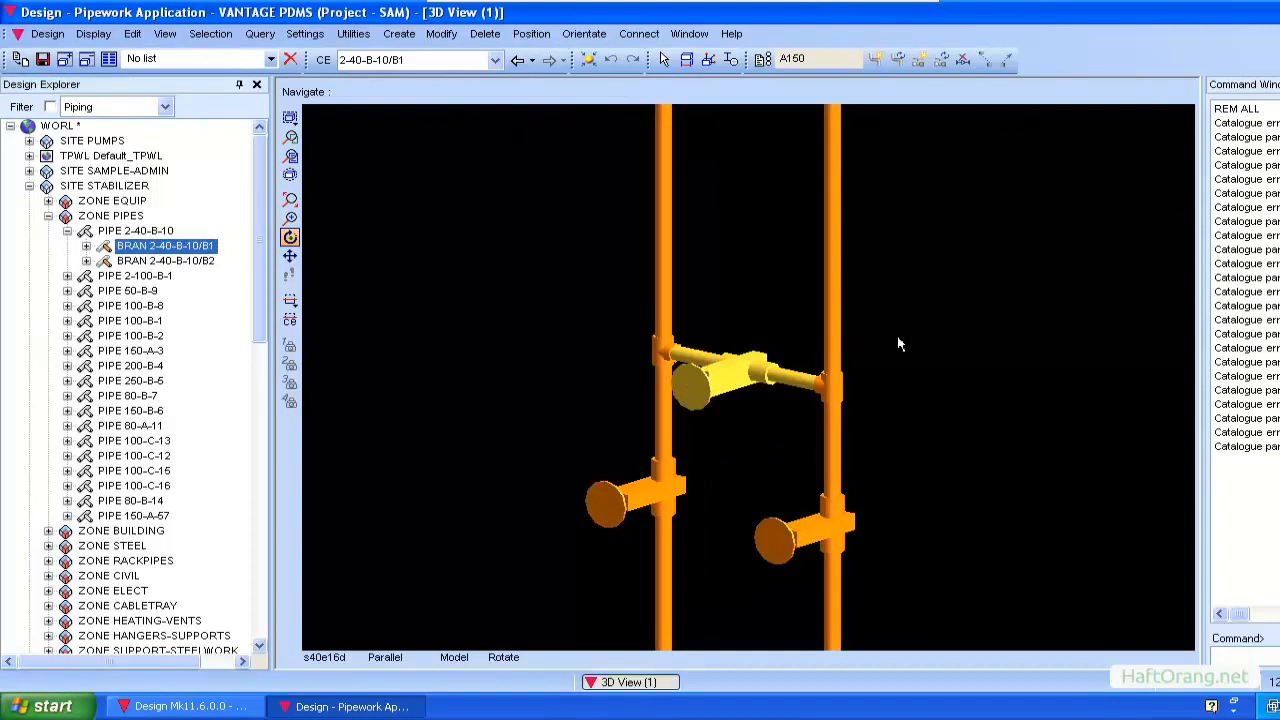
scroll(741, 353, "down", 4)
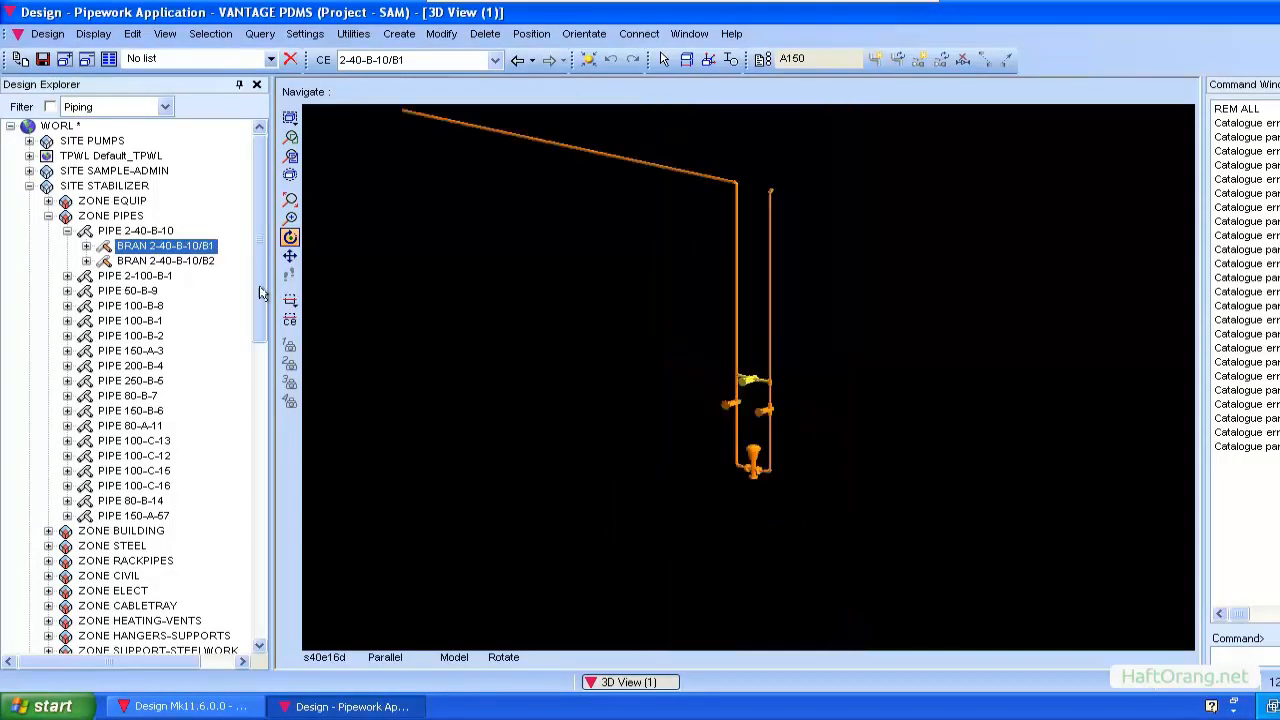
Step: Label branch 2-40-B-10/B2 again with MARK CE and inspect its labels up close
left_click(193, 263)
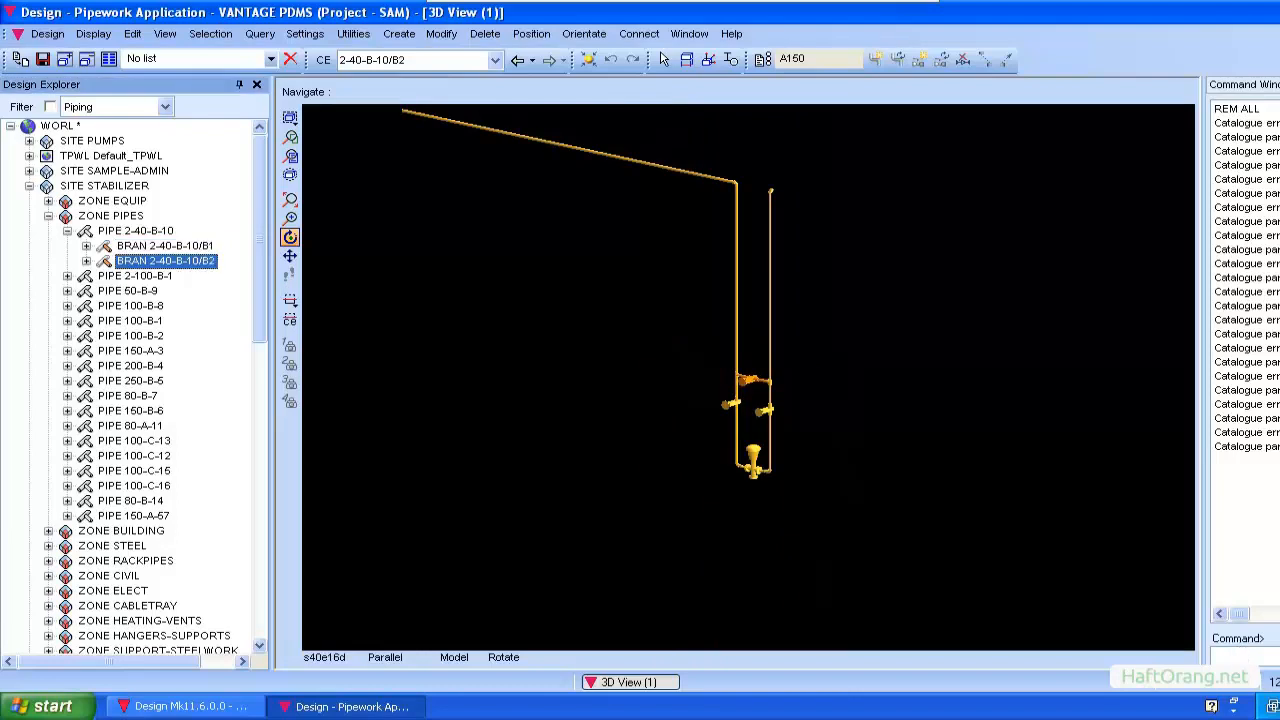
type("MARK CE")
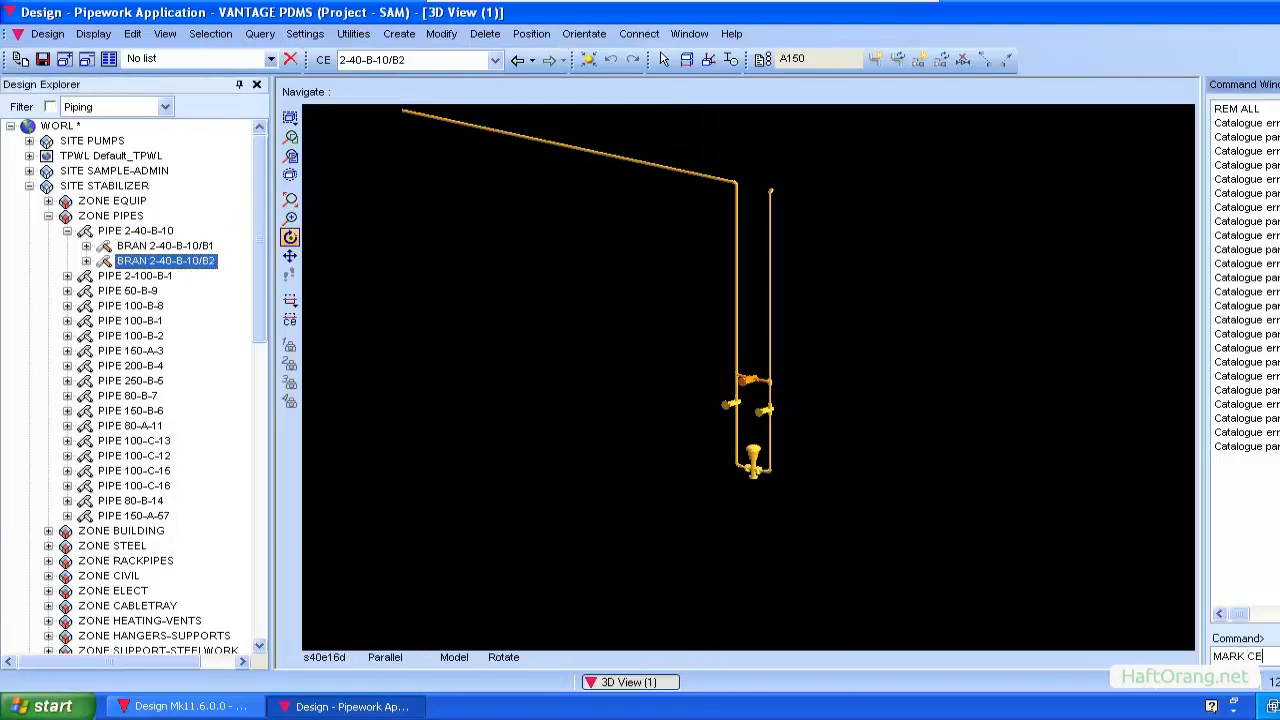
key("Return")
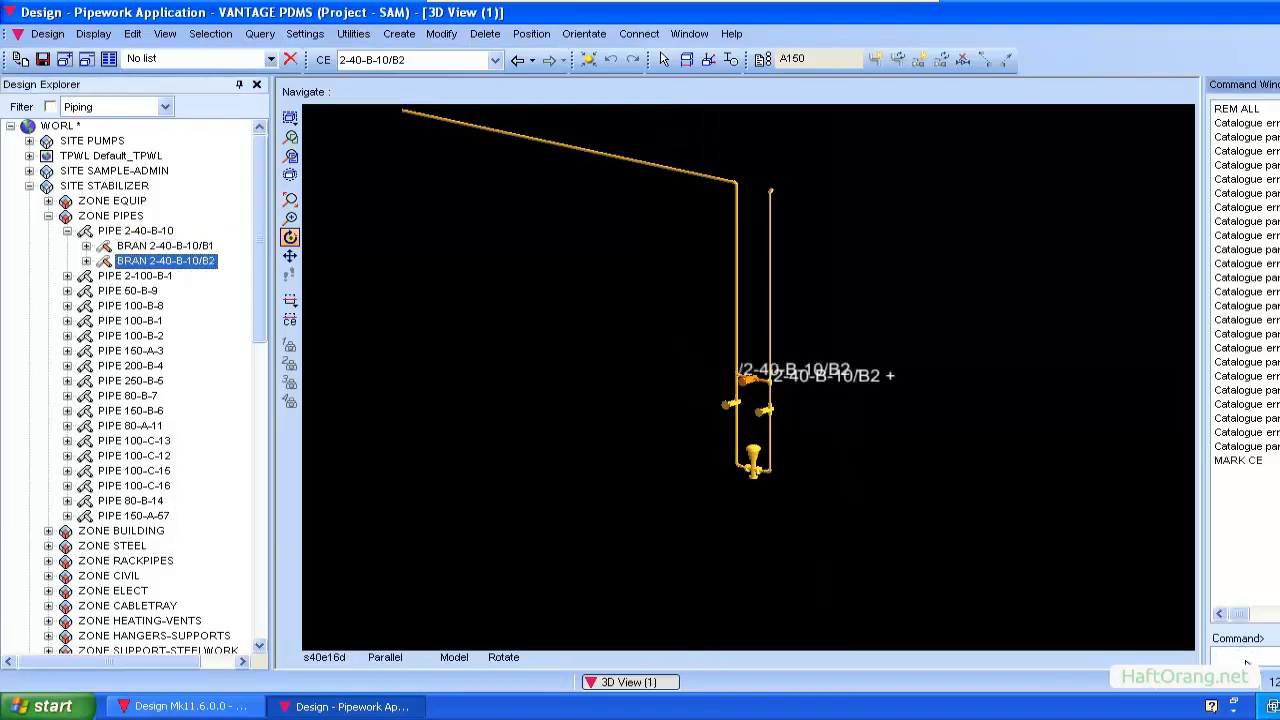
scroll(784, 400, "up", 5)
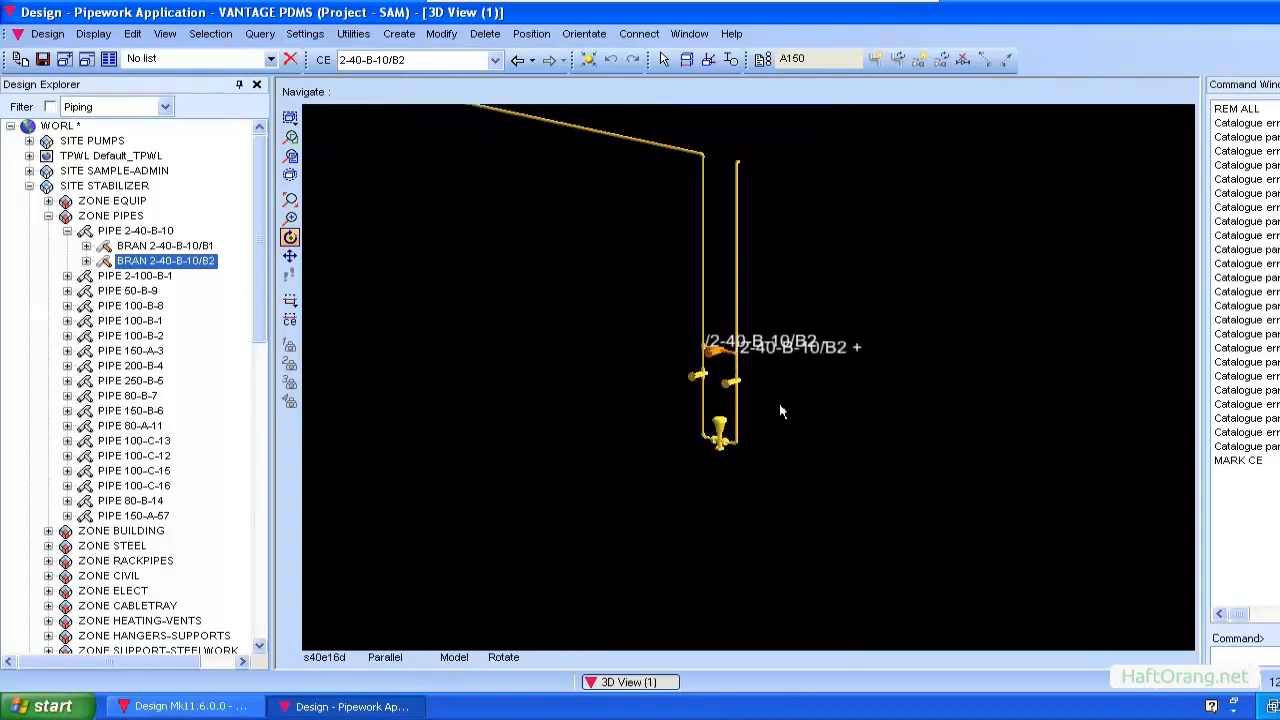
middle_click(688, 255)
middle_click_drag(739, 383, 769, 398)
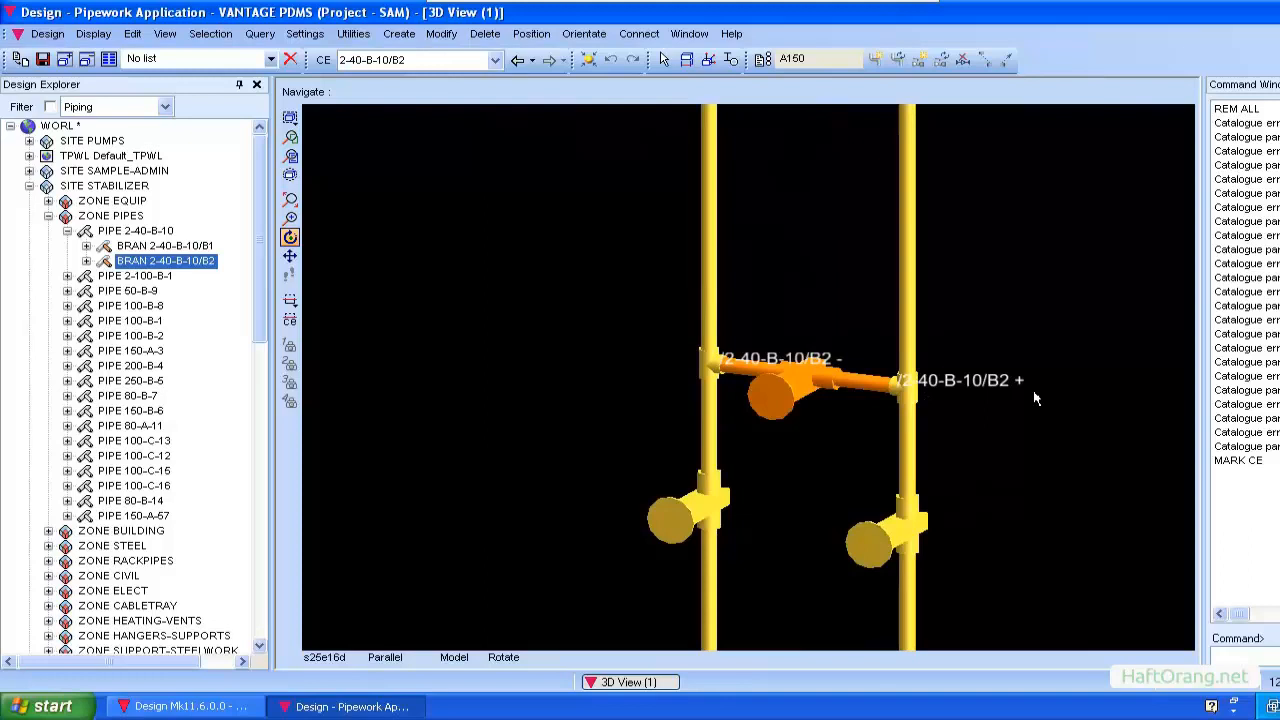
Step: Set a new centre of view for the 3D view and rotate the model around it
right_click(366, 212)
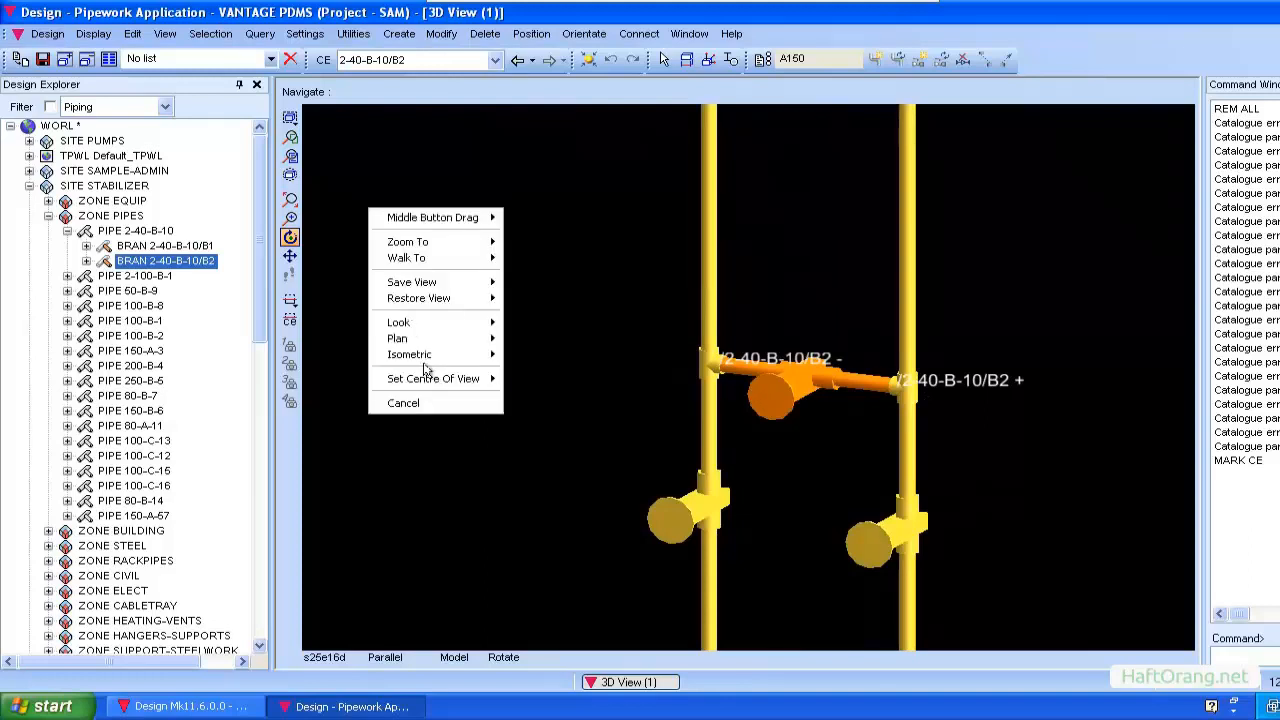
mouse_move(426, 379)
left_click(548, 379)
mouse_move(932, 385)
middle_mouse_down()
mouse_move(1004, 389)
mouse_move(871, 414)
mouse_move(940, 430)
mouse_move(908, 423)
mouse_move(851, 373)
mouse_move(853, 476)
mouse_move(838, 456)
mouse_move(789, 442)
mouse_move(843, 475)
middle_mouse_up()
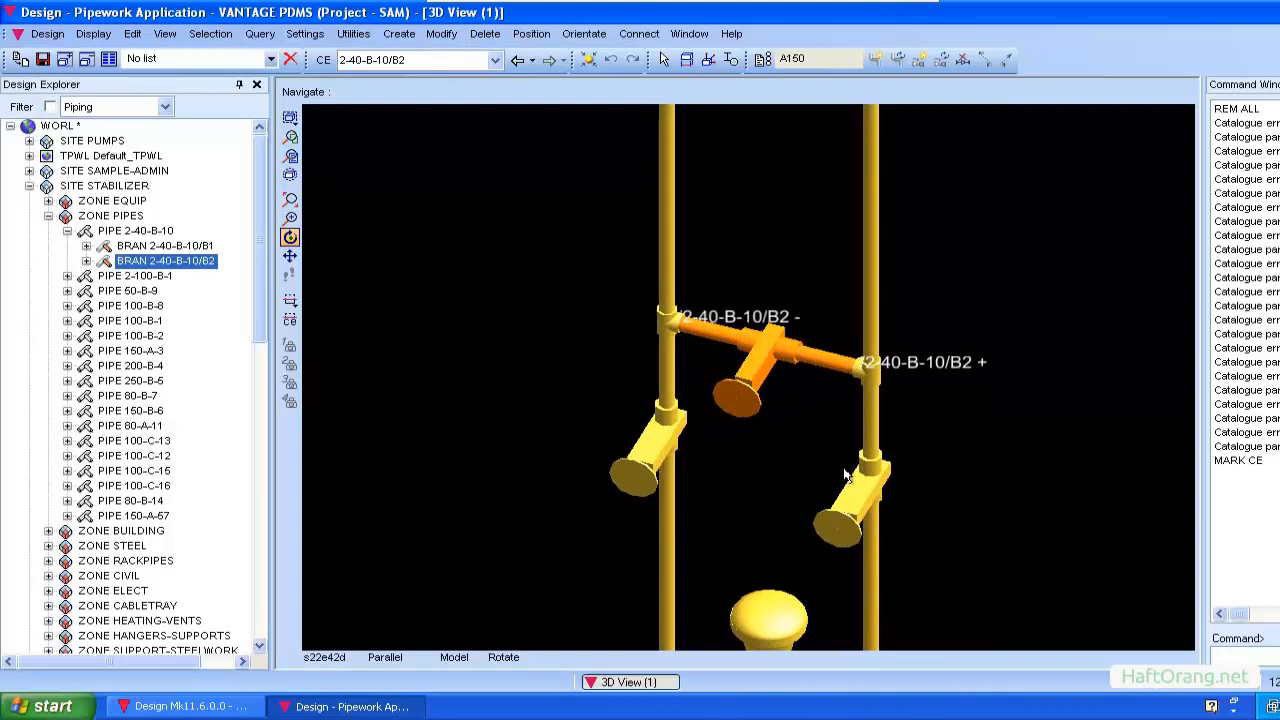
Step: Switch the 3D view from shaded to wireframe display and examine the pipe from several angles
key("F8")
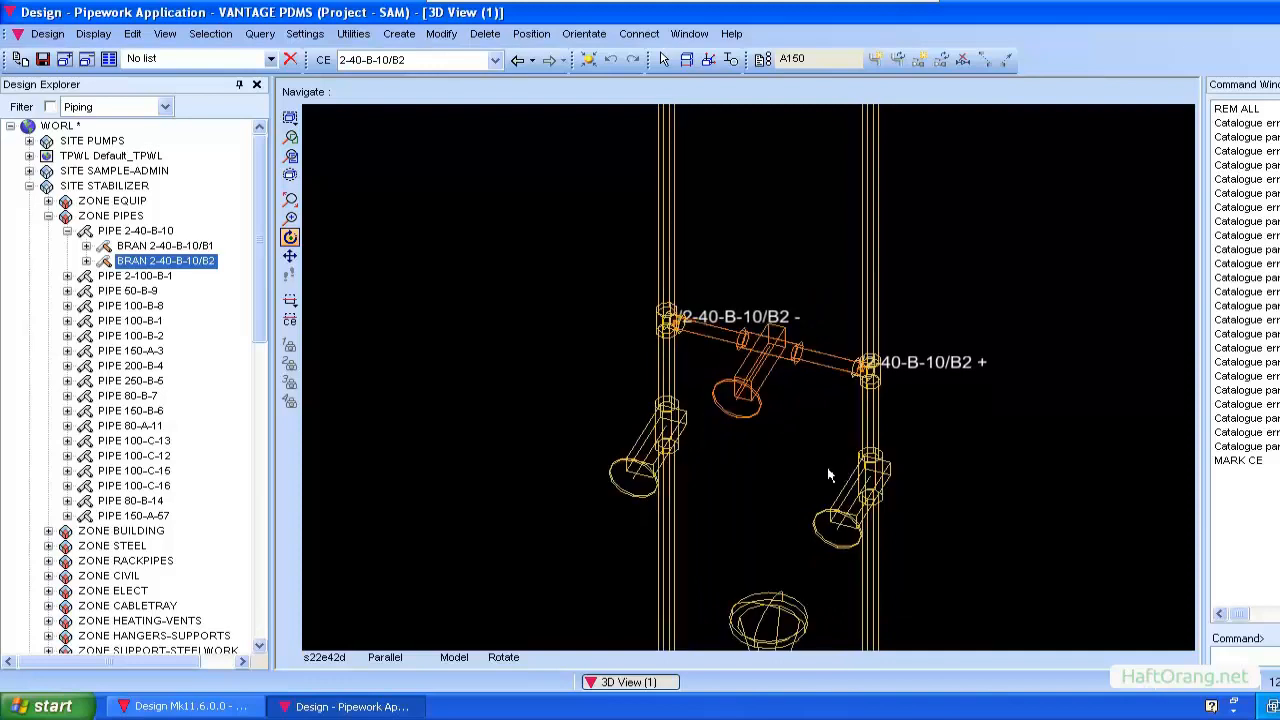
middle_click_drag(846, 352, 788, 398)
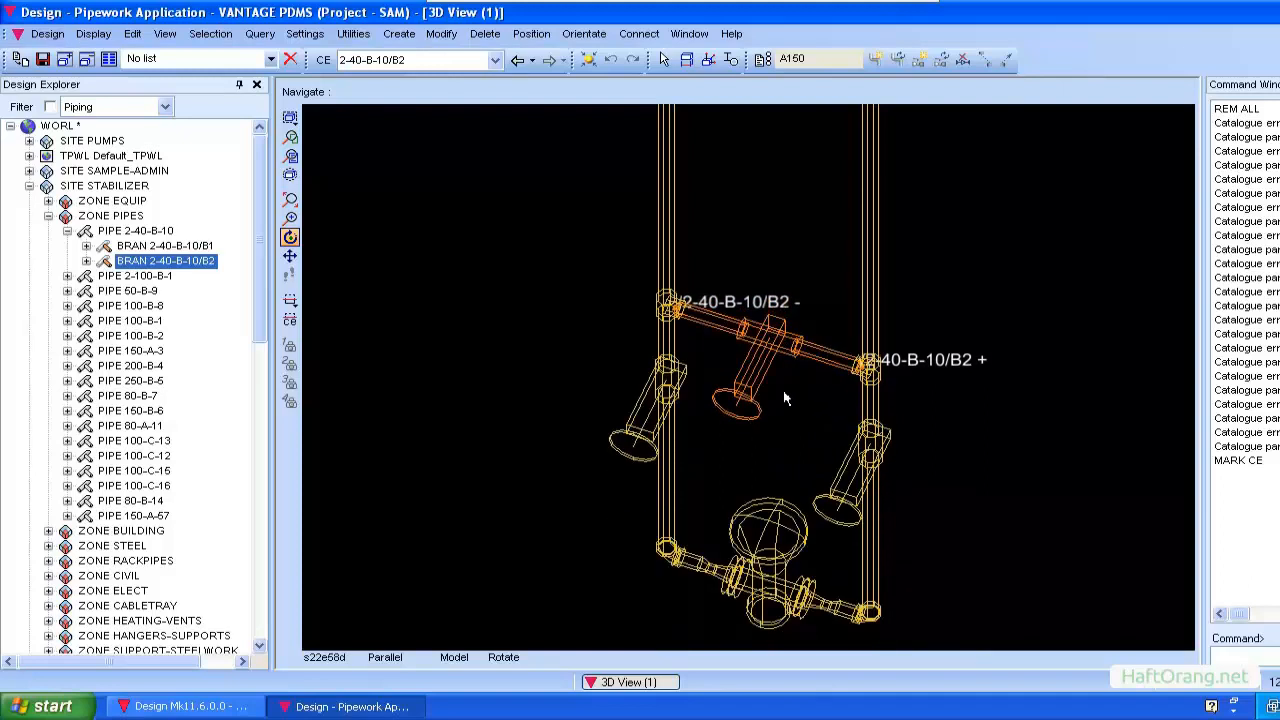
middle_click_drag(785, 398, 718, 342)
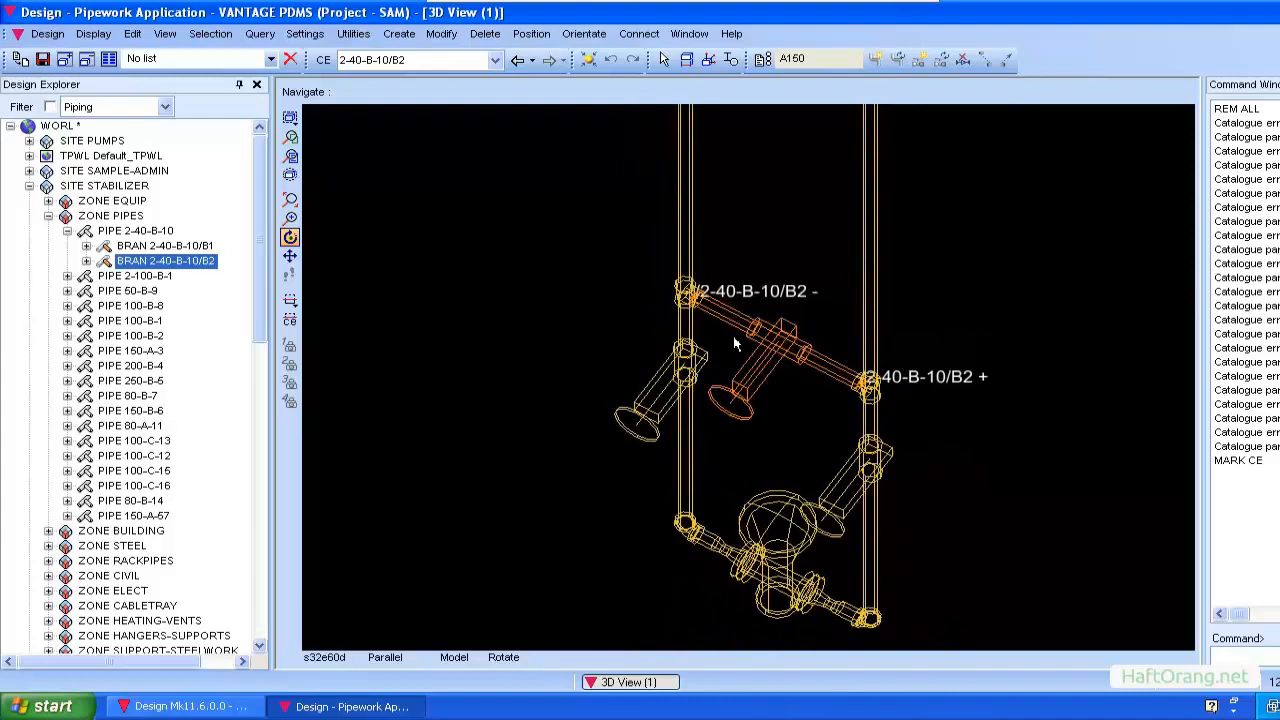
middle_click_drag(852, 342, 983, 366)
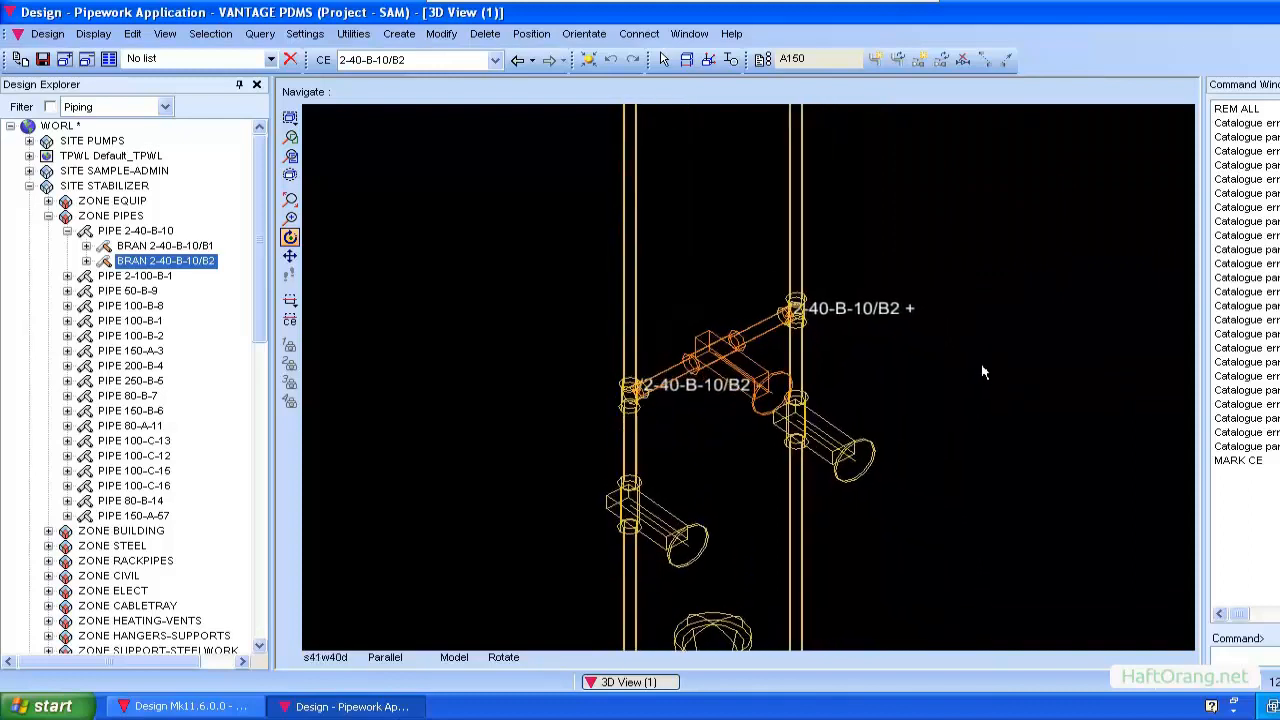
Step: Remove all elements from the 3D view with the REM ALL command
left_click(1240, 655)
type("RE")
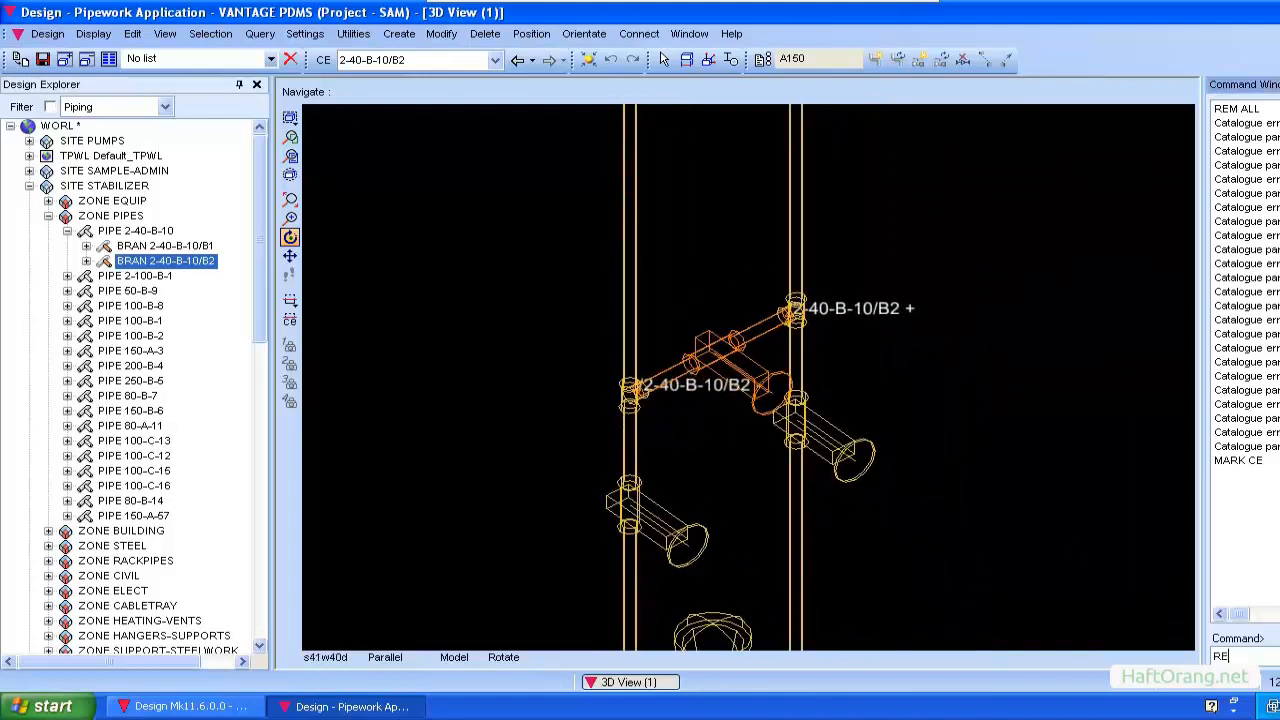
type("M ALL")
key("Return")
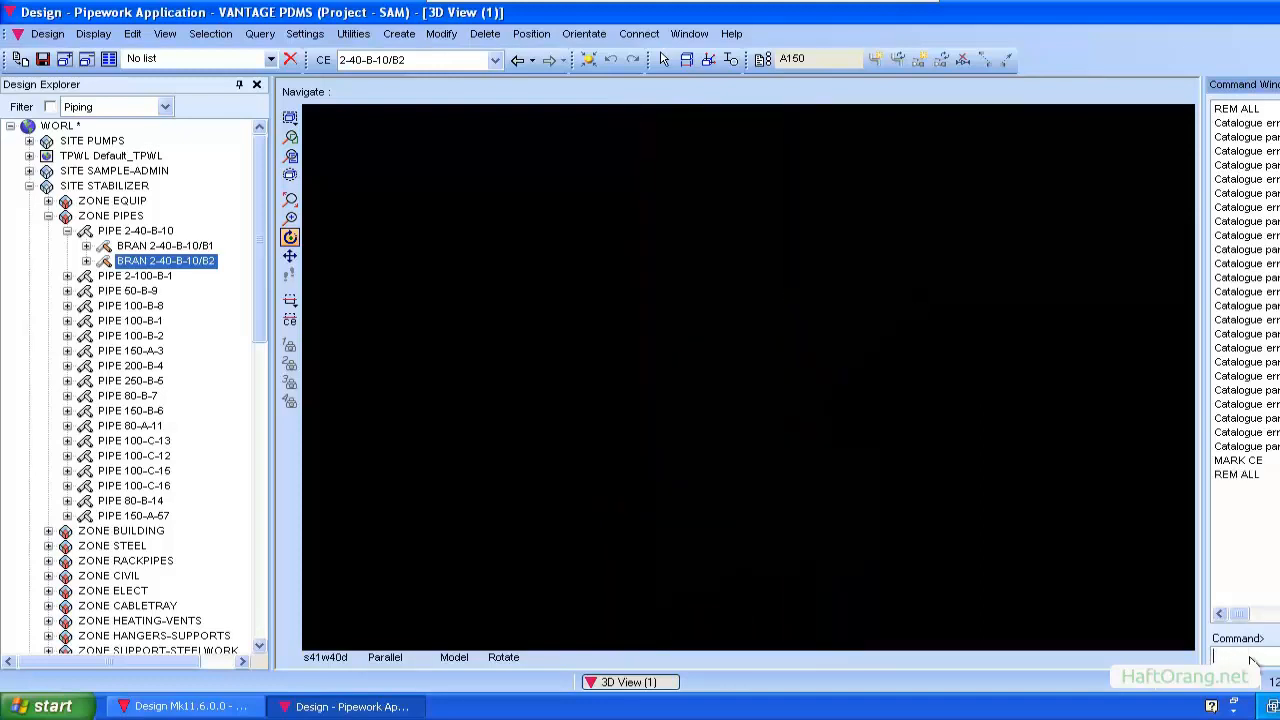
Step: Add the whole SITE STABILIZER to the 3D view
left_click(100, 186)
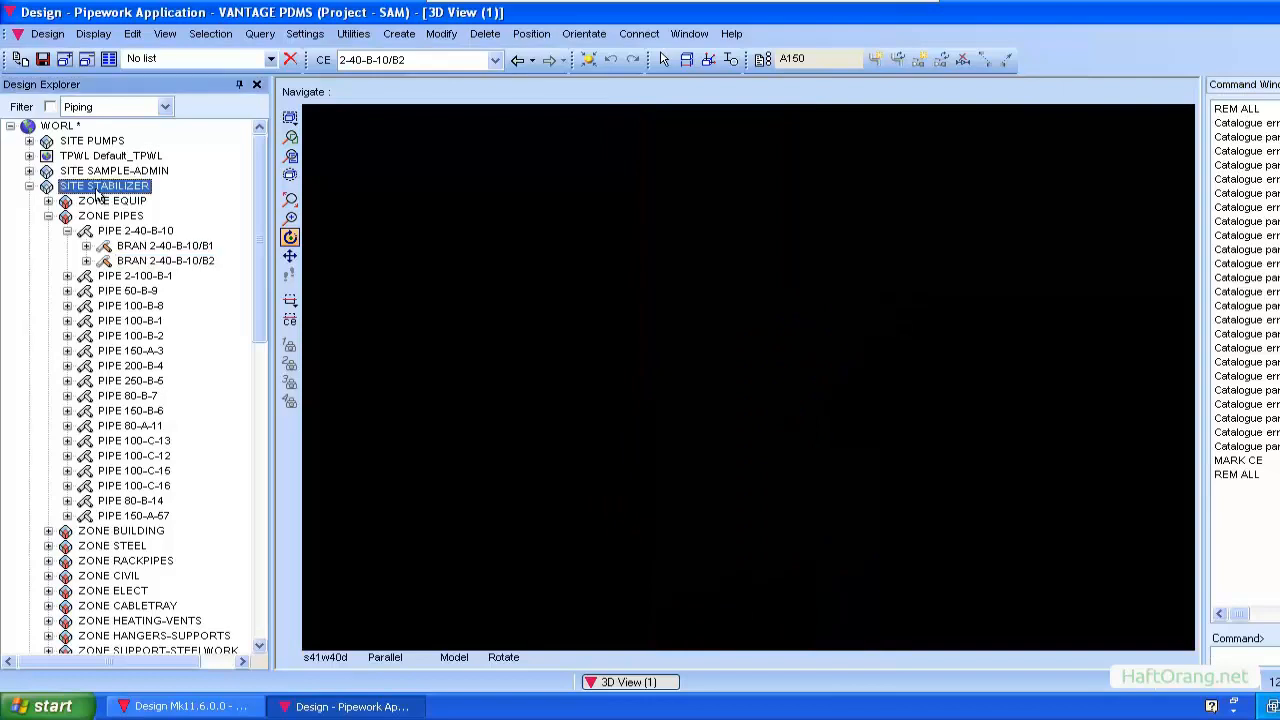
left_click(1262, 656)
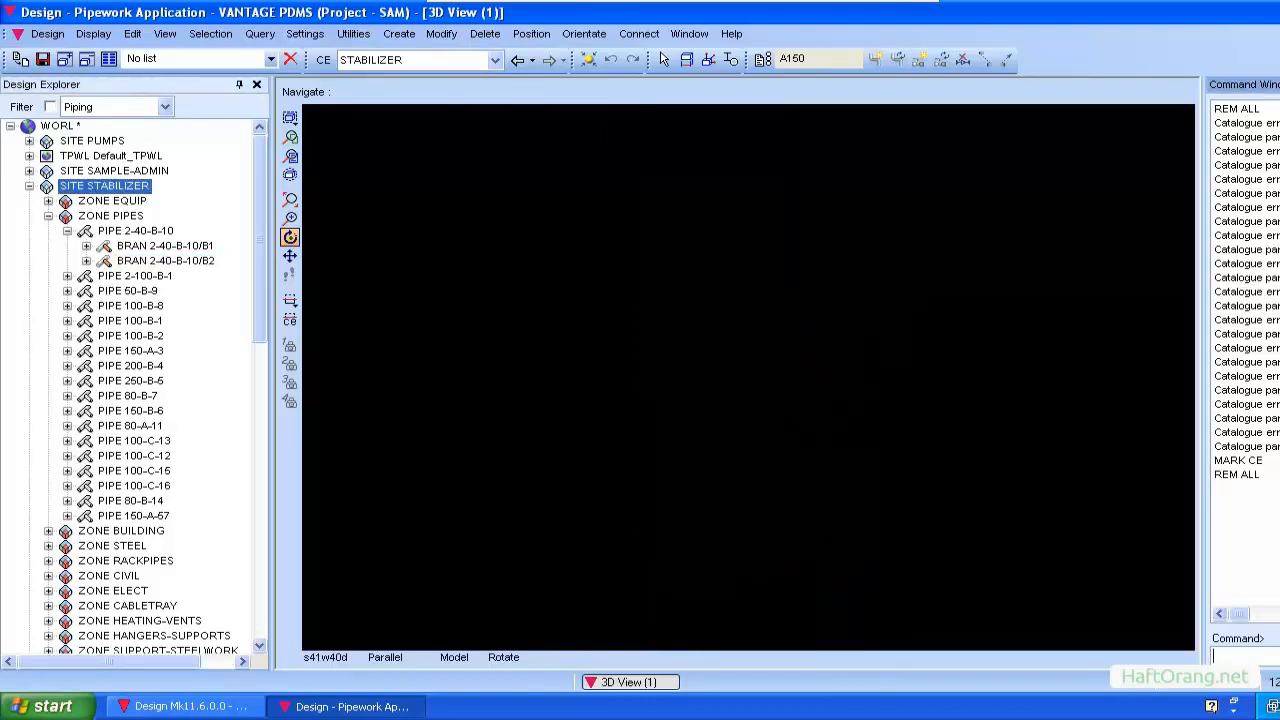
left_click(64, 59)
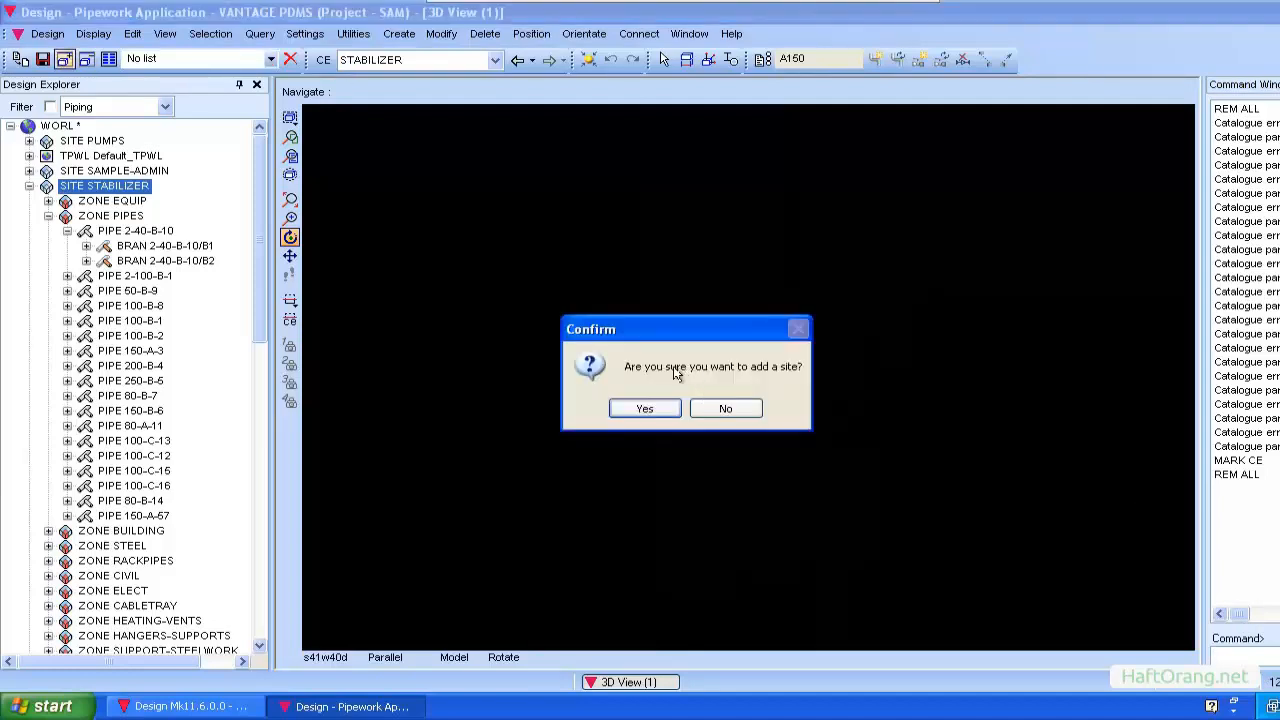
left_click(636, 411)
left_click(640, 411)
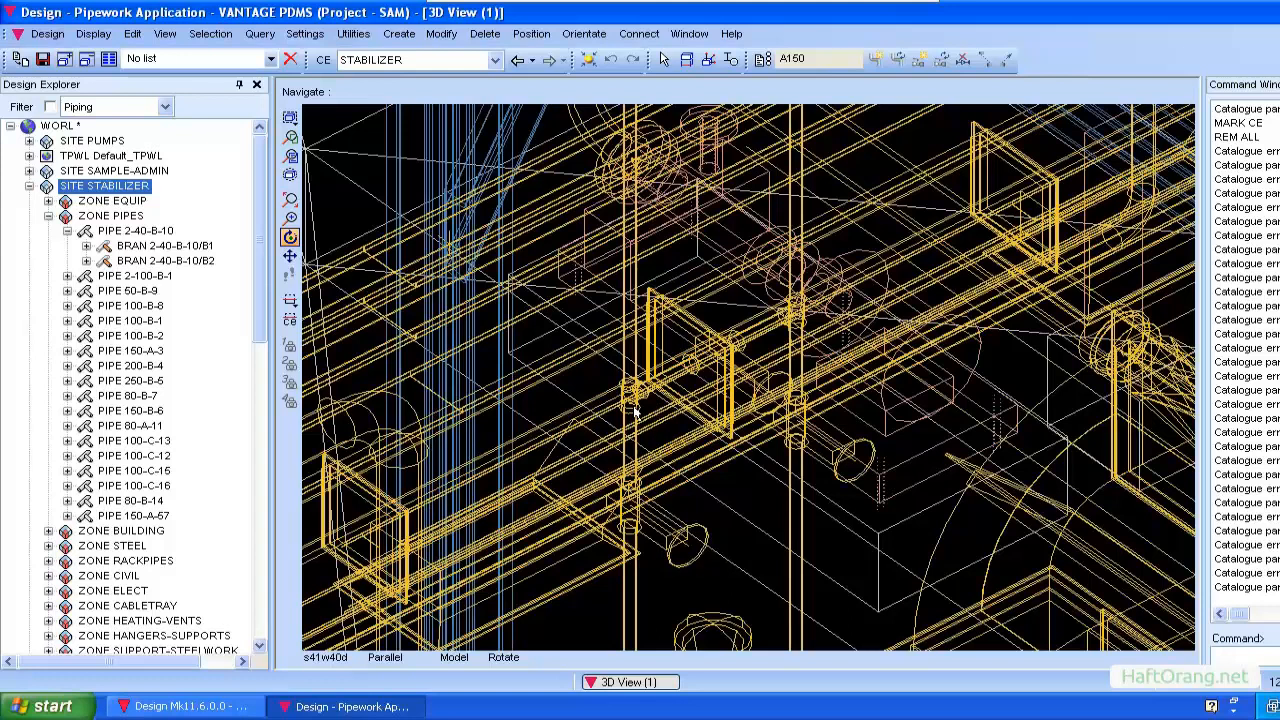
Step: Switch the 3D view from wireframe to shaded display and examine the entire STABILIZER site from another angle
key("F8")
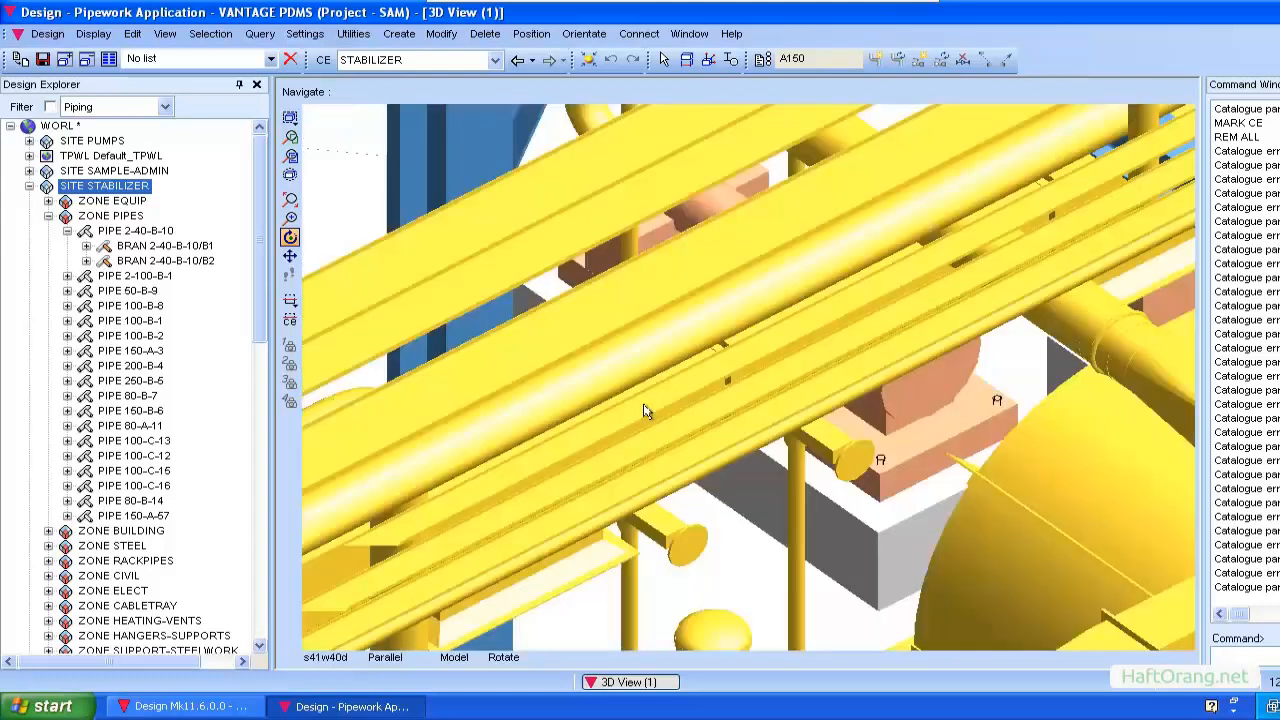
scroll(644, 411, "down", 10)
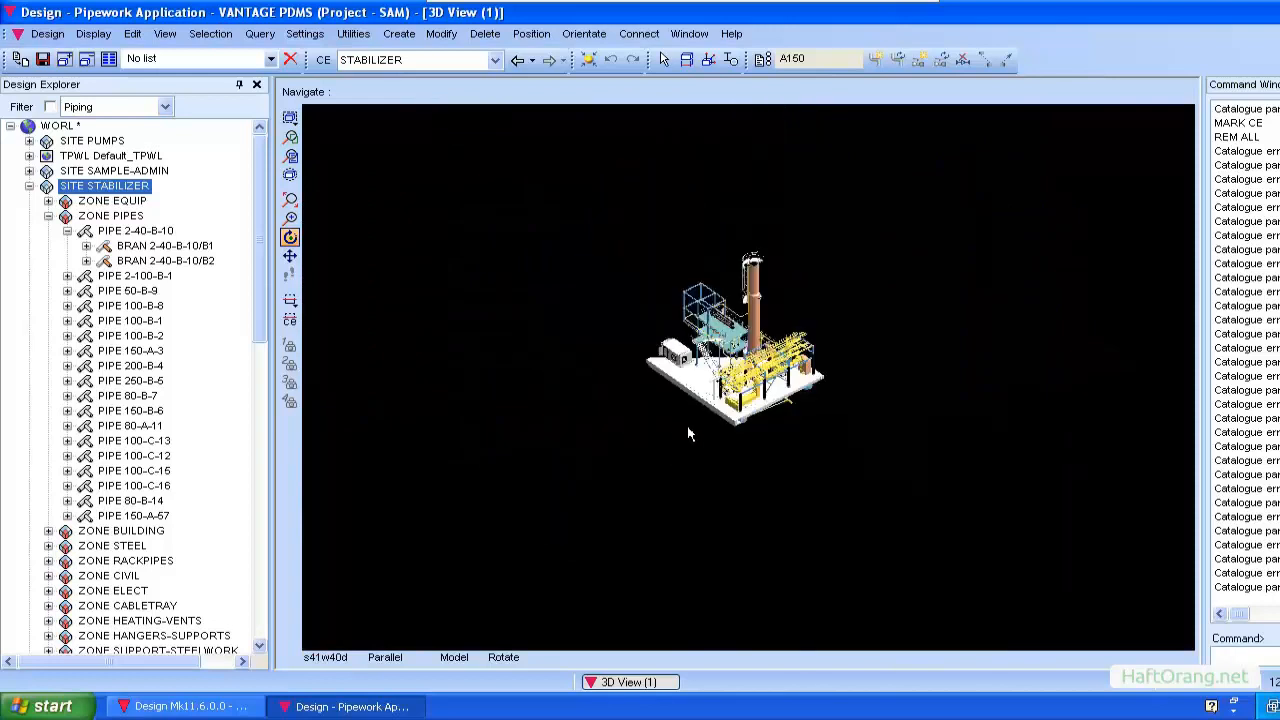
right_click(443, 178)
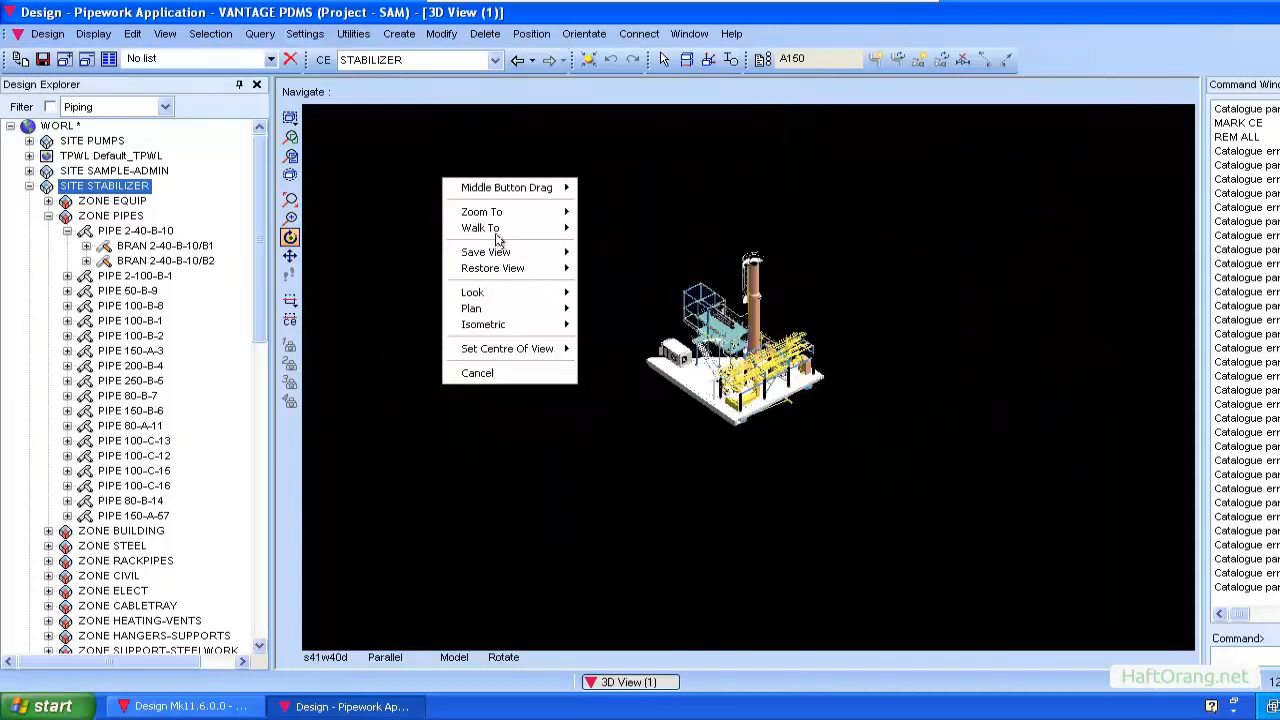
mouse_move(485, 228)
left_click(632, 261)
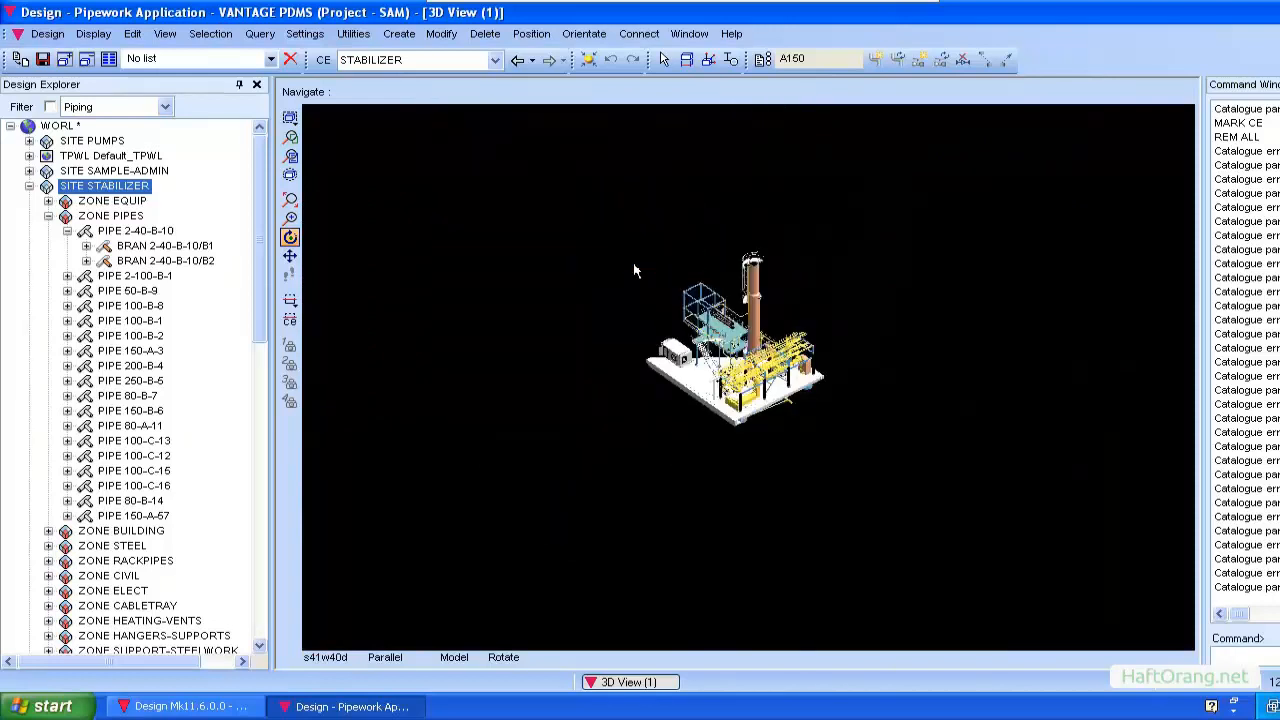
middle_click_drag(757, 456, 760, 344)
middle_click_drag(739, 383, 941, 452)
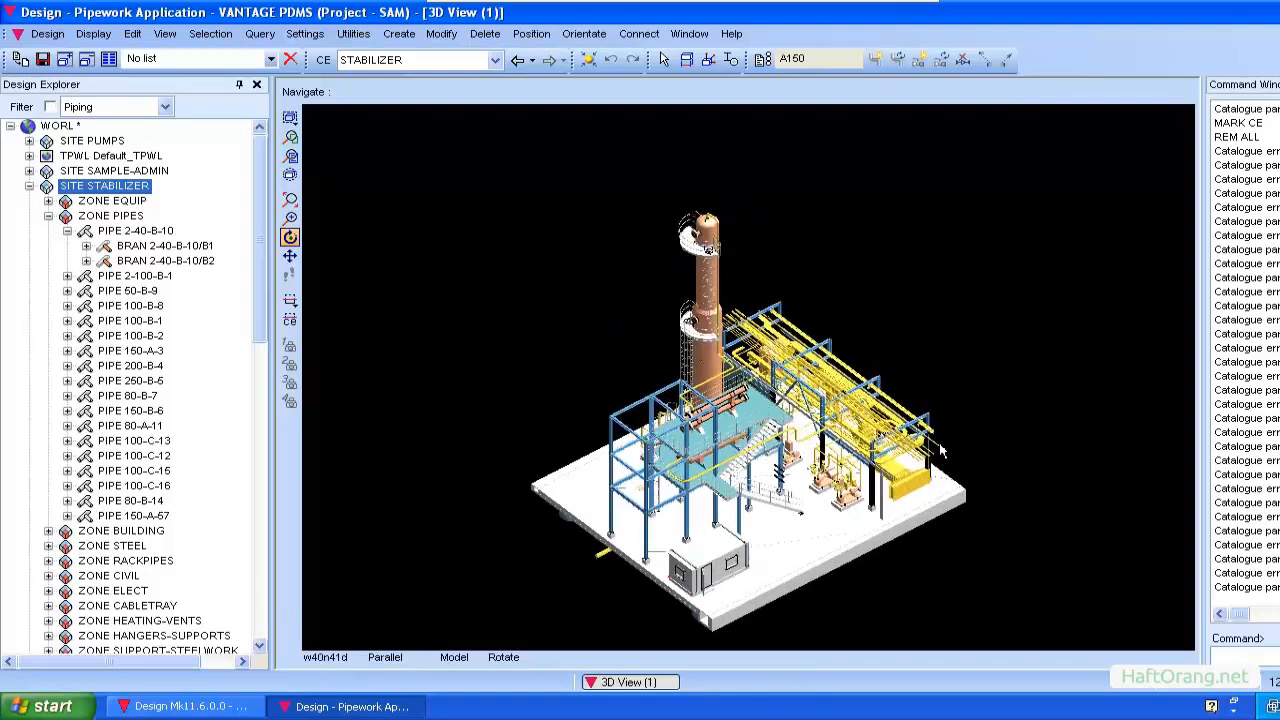